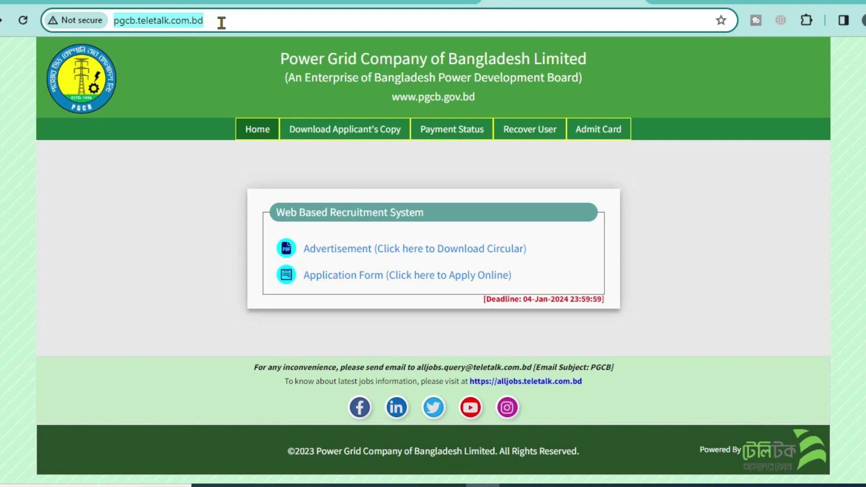
pyautogui.click(742, 263)
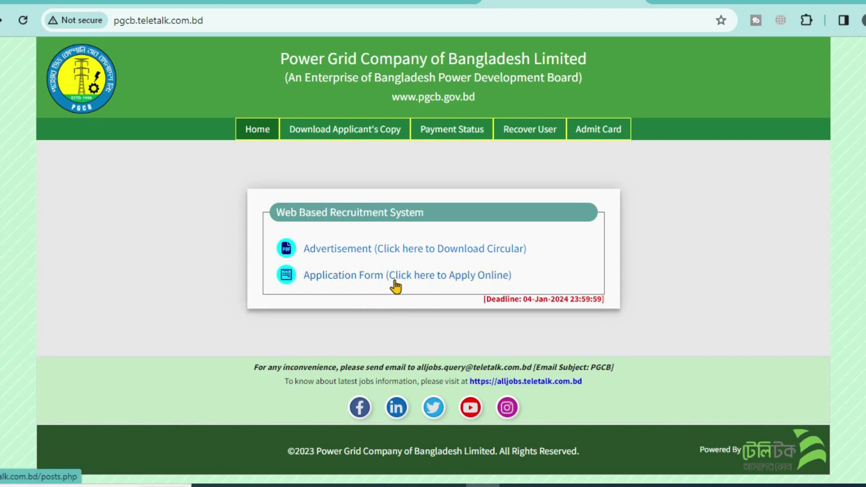
# Step: Start the online application and pick Assistant Company Secretary from the posts list
pyautogui.click(442, 276)
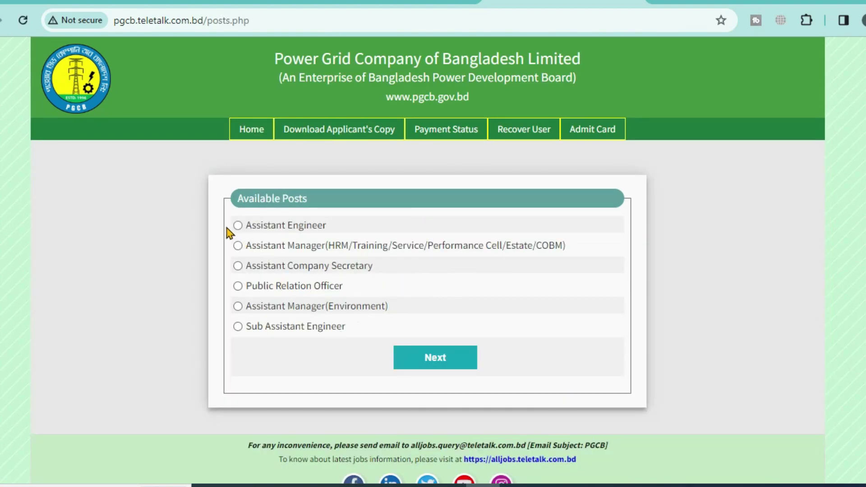
pyautogui.moveTo(227, 228); pyautogui.dragTo(405, 337)
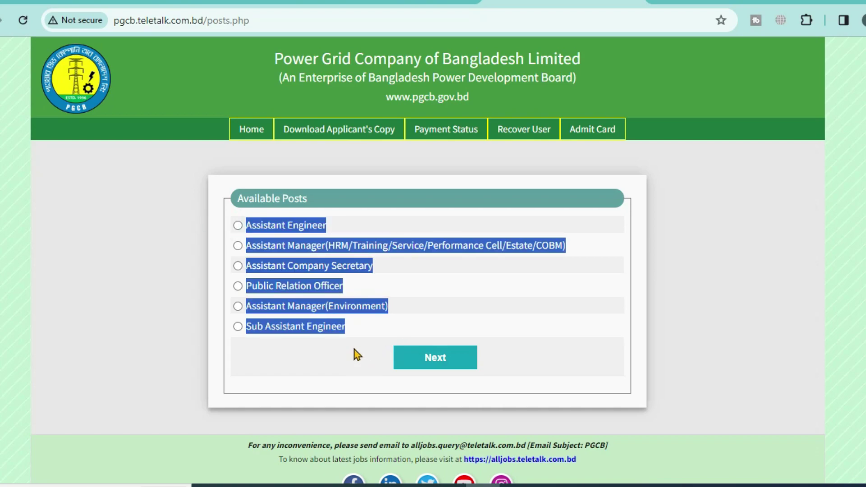
pyautogui.click(377, 340)
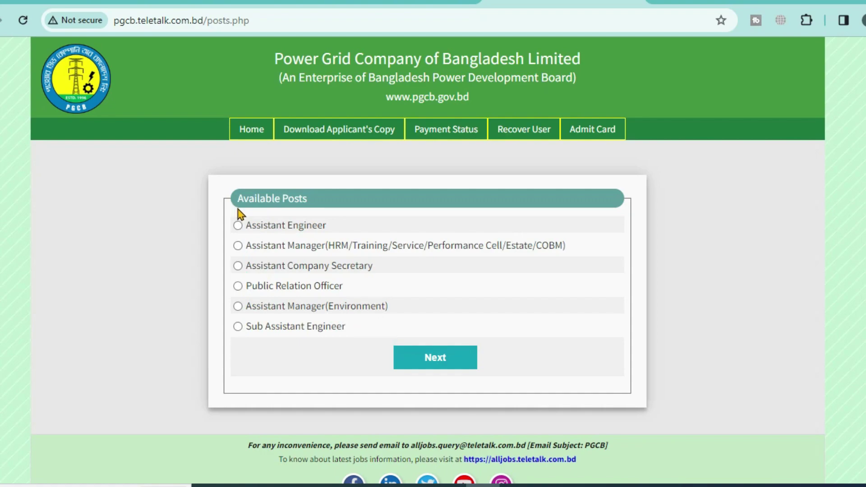
pyautogui.moveTo(249, 223); pyautogui.dragTo(363, 345)
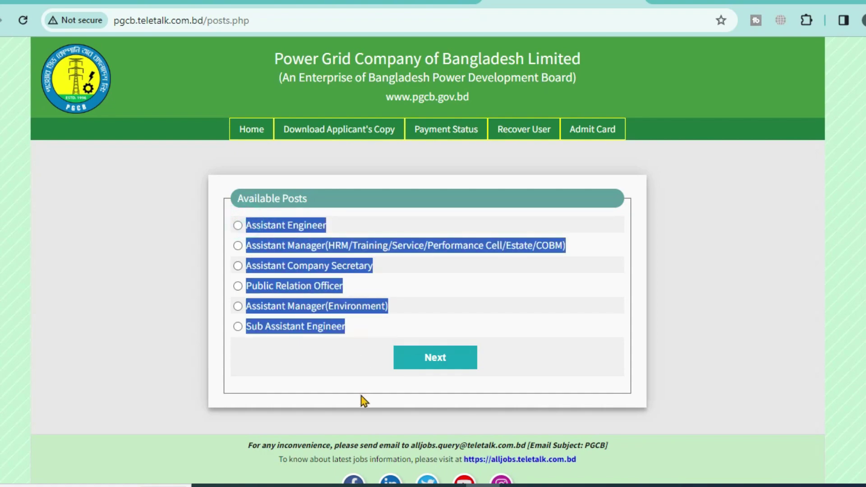
pyautogui.click(339, 369)
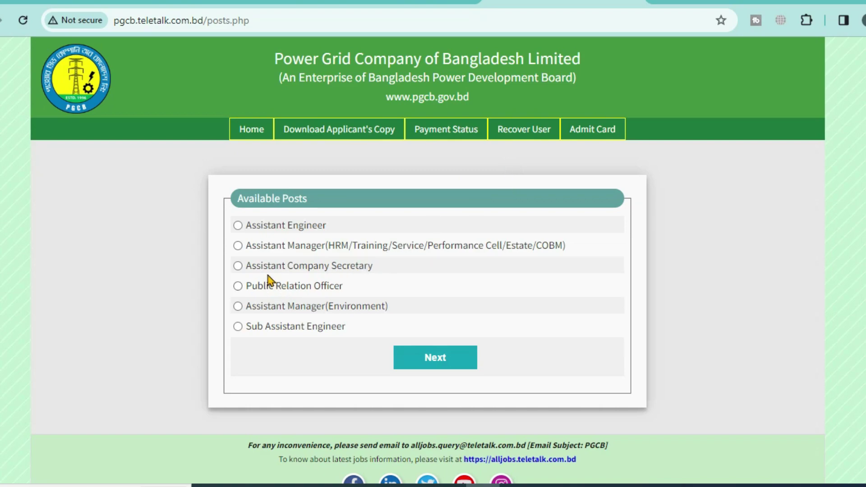
pyautogui.click(238, 267)
# Step: Continue past post selection, answer No to Alljobs Premium Member, and proceed to the form
pyautogui.click(422, 359)
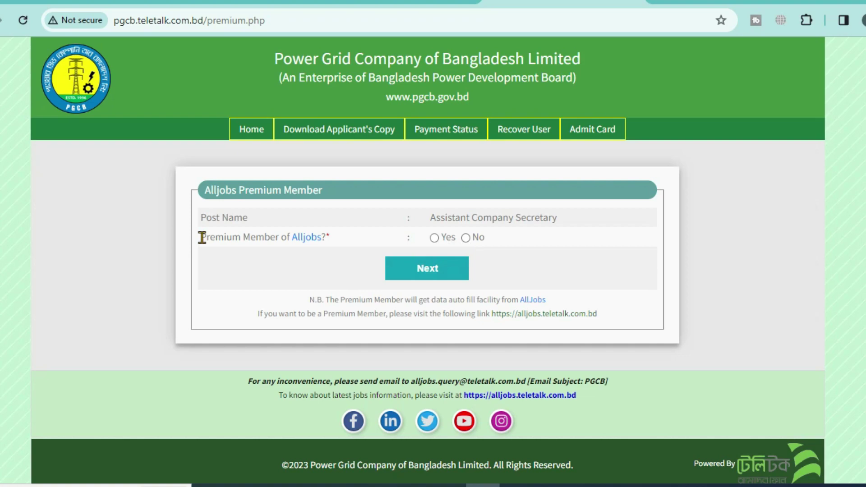
pyautogui.moveTo(202, 238); pyautogui.dragTo(380, 230)
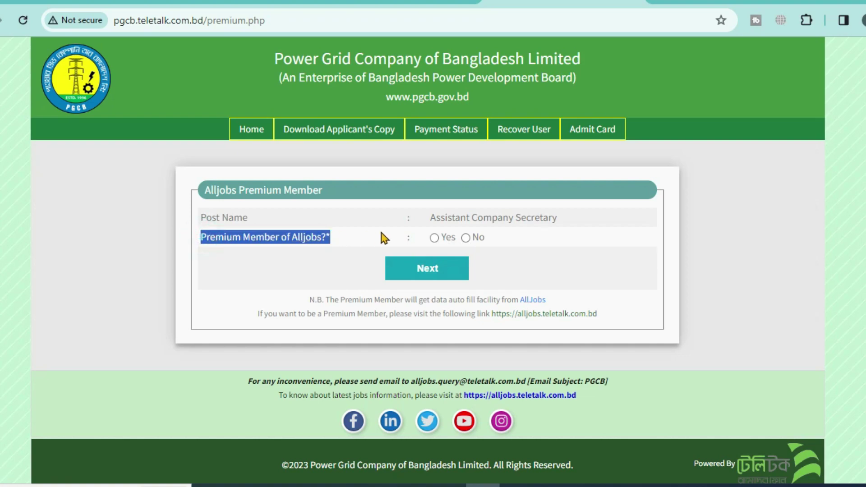
pyautogui.click(553, 247)
pyautogui.click(467, 237)
pyautogui.click(442, 270)
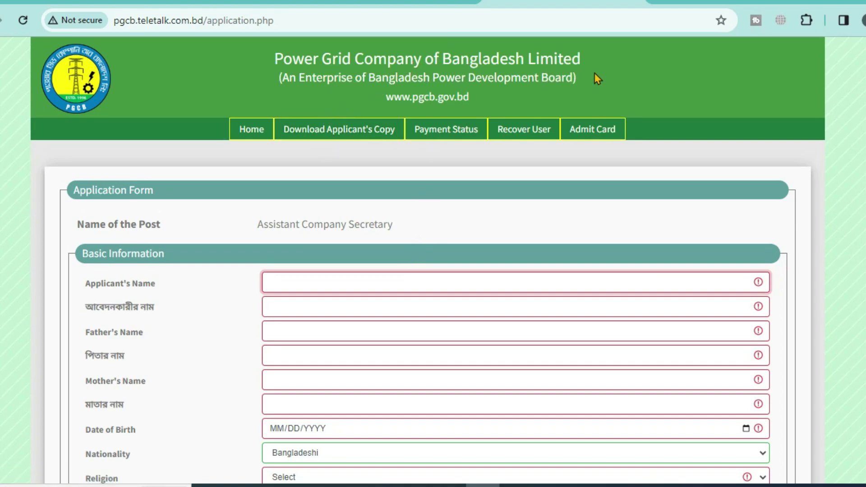
# Step: Fill the Basic Information from the browser's saved applicant autofill suggestion
pyautogui.scroll(-9, 479, 296)
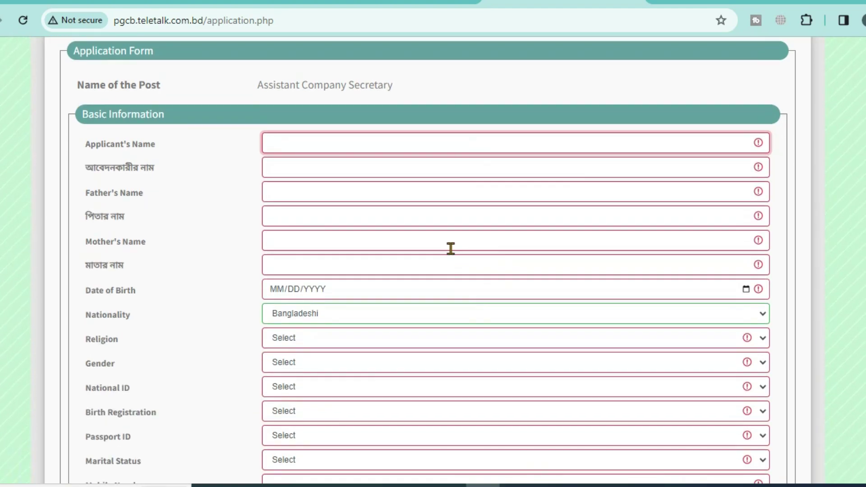
pyautogui.scroll(9, 410, 242)
pyautogui.click(361, 216)
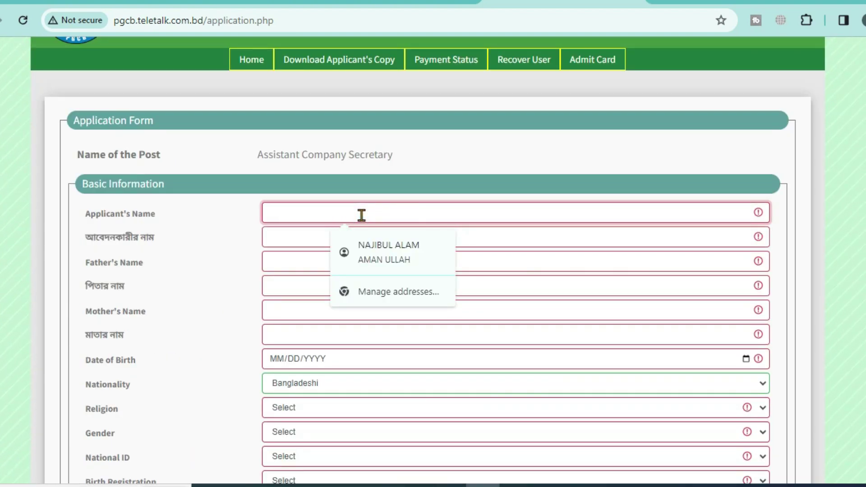
pyautogui.click(320, 212)
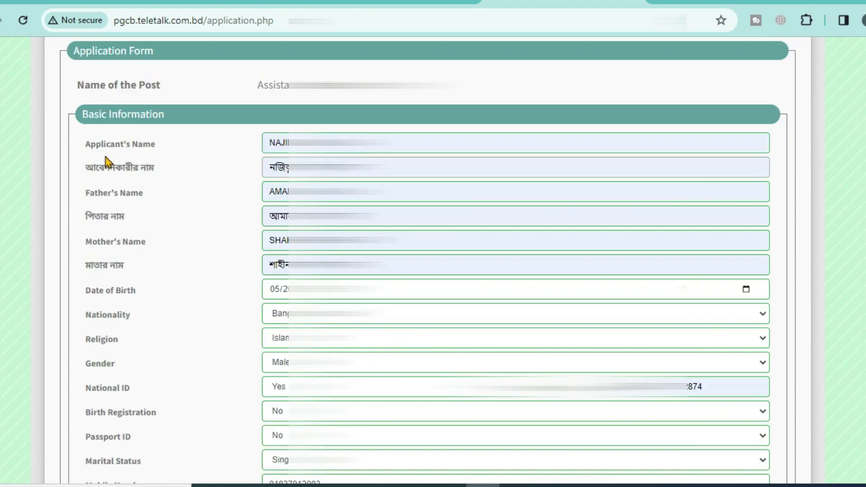
pyautogui.scroll(-8, 106, 158)
pyautogui.scroll(8, 284, 226)
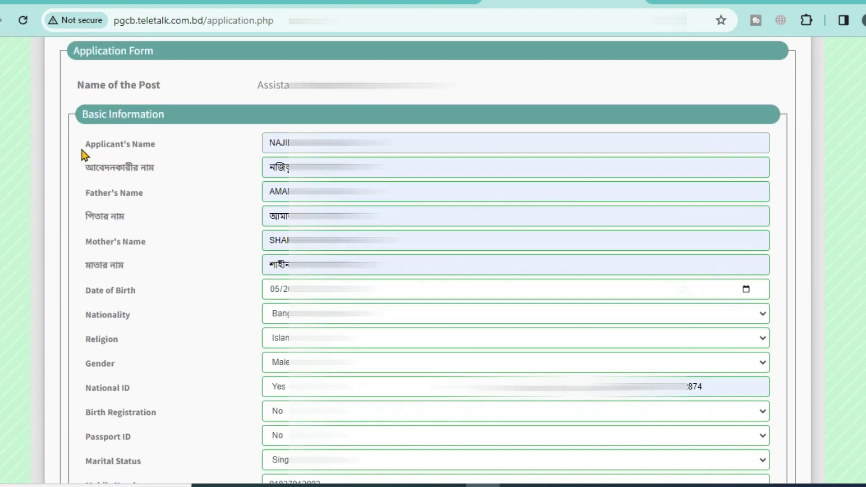
# Step: Check the applicant's name in English and Bengali
pyautogui.moveTo(82, 146); pyautogui.dragTo(180, 147)
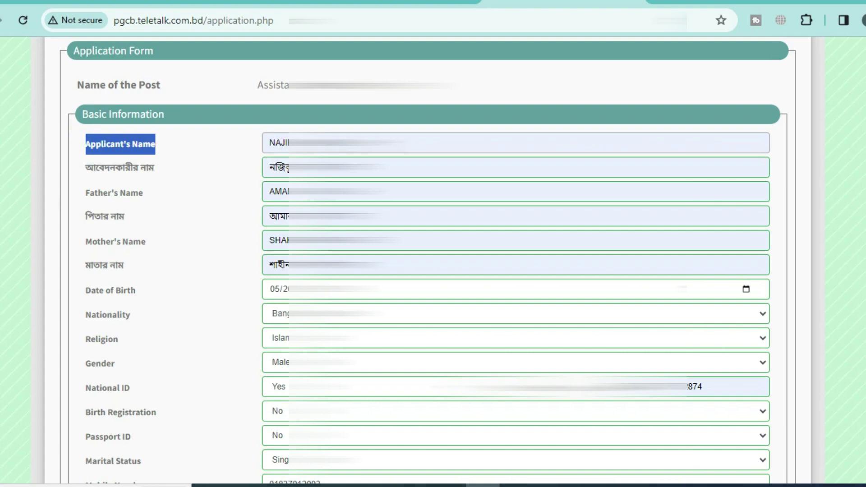
pyautogui.moveTo(402, 144); pyautogui.dragTo(253, 143)
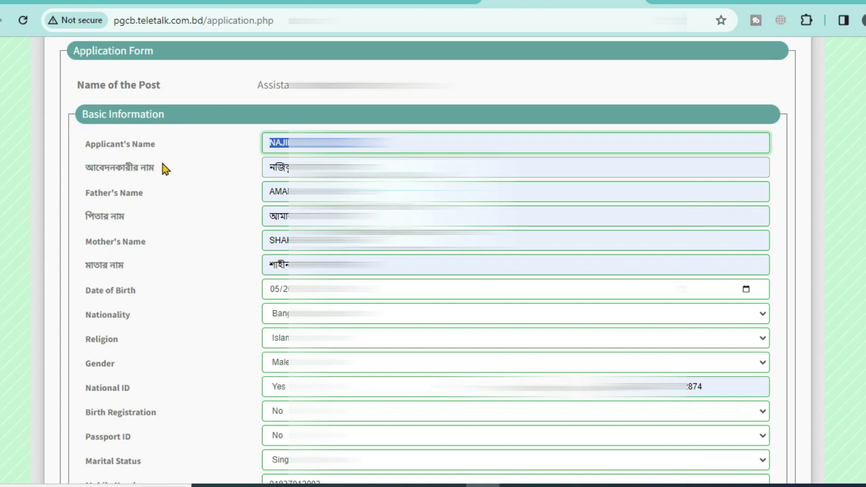
pyautogui.moveTo(165, 170); pyautogui.dragTo(86, 172)
pyautogui.doubleClick(265, 172)
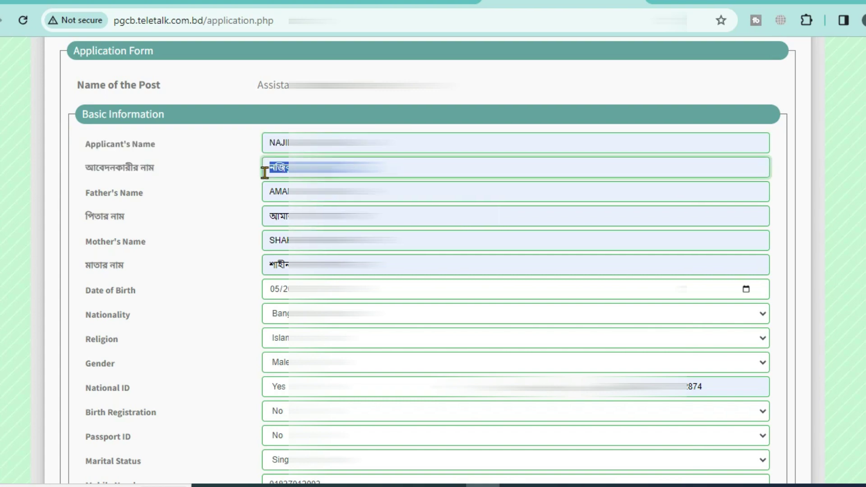
pyautogui.press('Tab')
# Step: Check the father's and mother's names, then open the Date of Birth calendar
pyautogui.moveTo(157, 192); pyautogui.dragTo(89, 203)
pyautogui.click(267, 195)
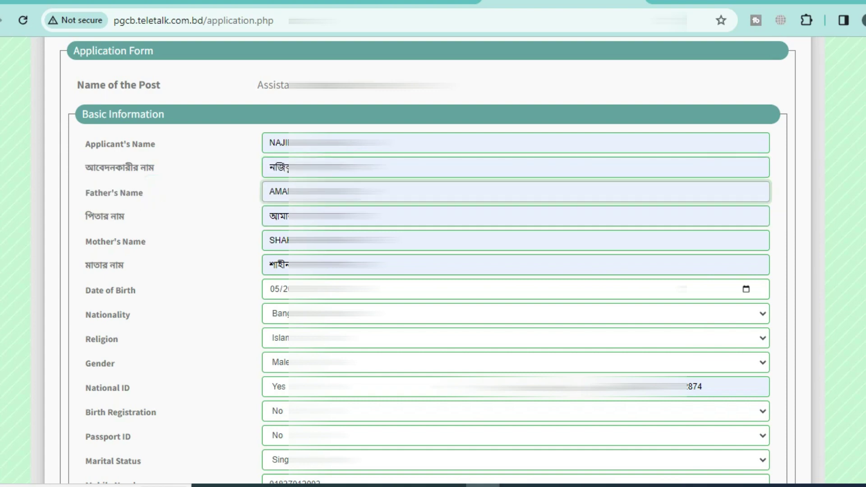
pyautogui.moveTo(168, 227); pyautogui.dragTo(85, 224)
pyautogui.click(271, 216)
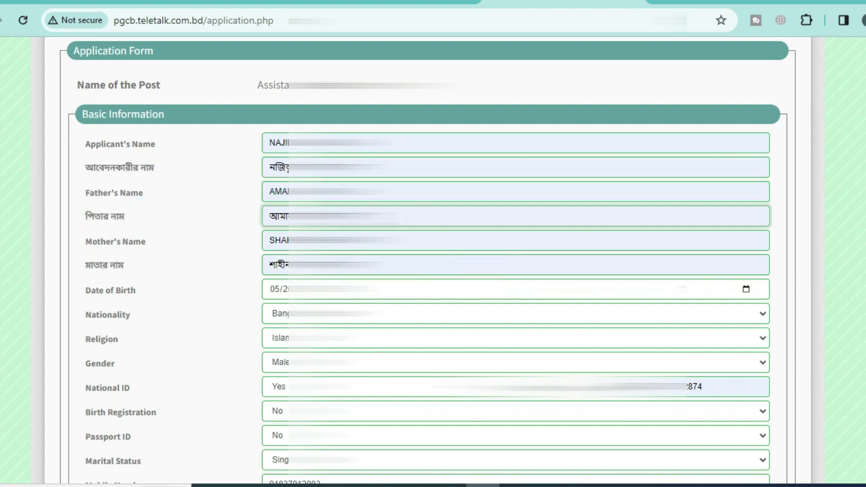
pyautogui.moveTo(158, 237); pyautogui.dragTo(80, 244)
pyautogui.press('Tab')
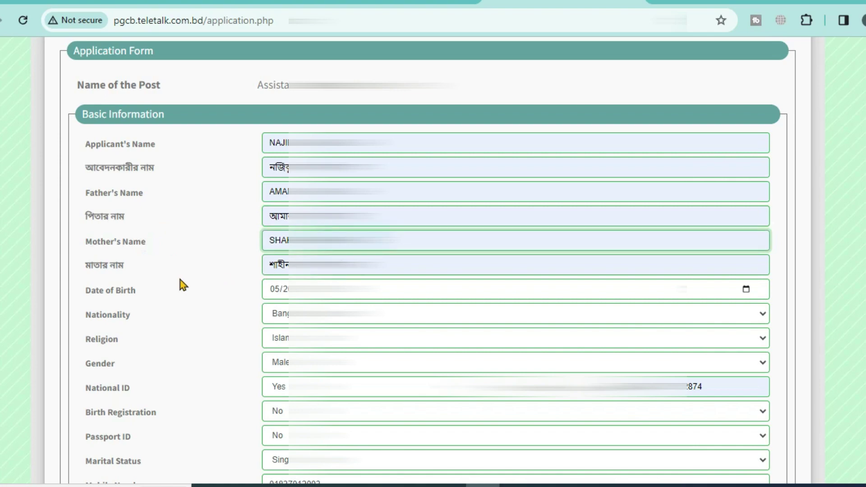
pyautogui.moveTo(137, 265); pyautogui.dragTo(52, 272)
pyautogui.click(294, 265)
pyautogui.scroll(-1, 294, 266)
pyautogui.click(288, 220)
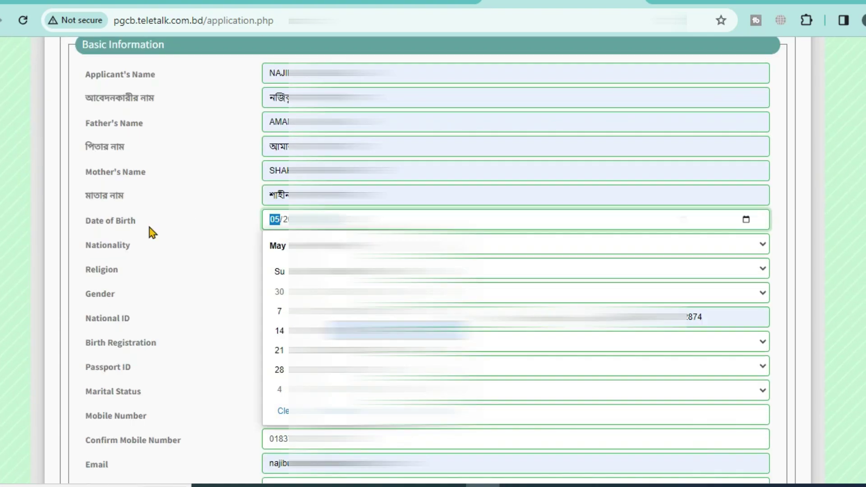
# Step: Review birth date and nationality, keeping Islam as religion and Male as gender
pyautogui.moveTo(149, 227); pyautogui.dragTo(81, 221)
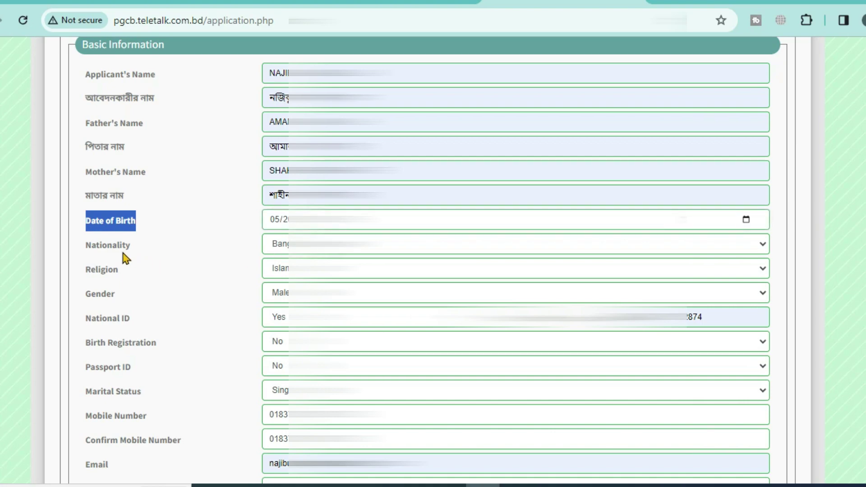
pyautogui.moveTo(136, 248); pyautogui.dragTo(77, 248)
pyautogui.moveTo(135, 273); pyautogui.dragTo(81, 272)
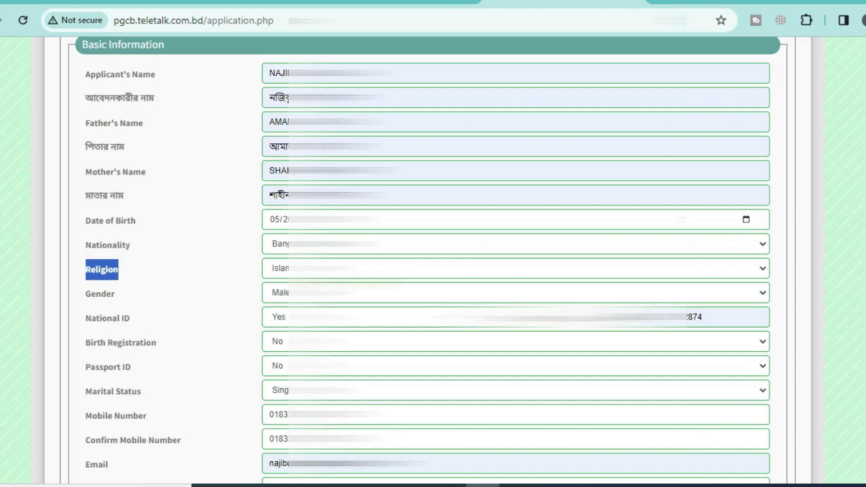
pyautogui.click(412, 271)
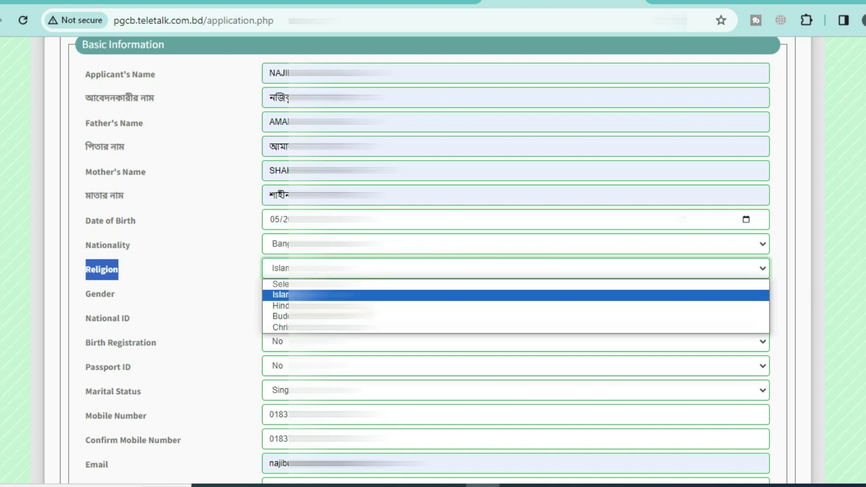
pyautogui.click(391, 274)
pyautogui.click(184, 296)
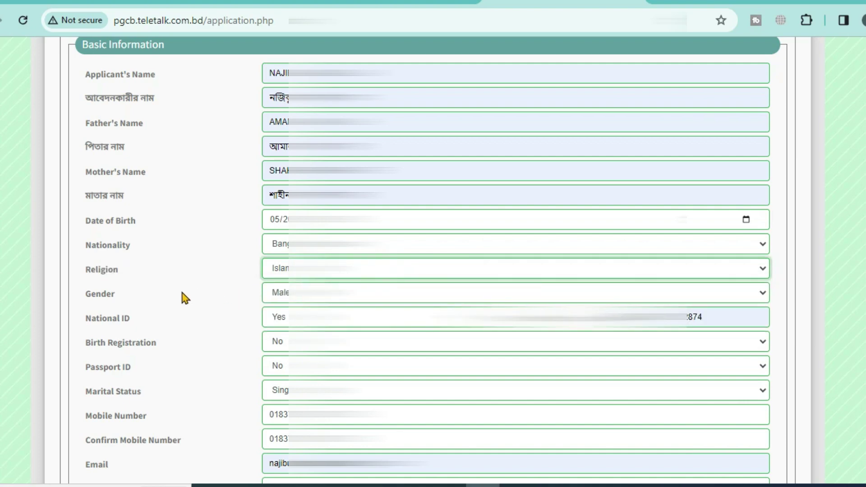
pyautogui.hotkey('alt', 'Down')
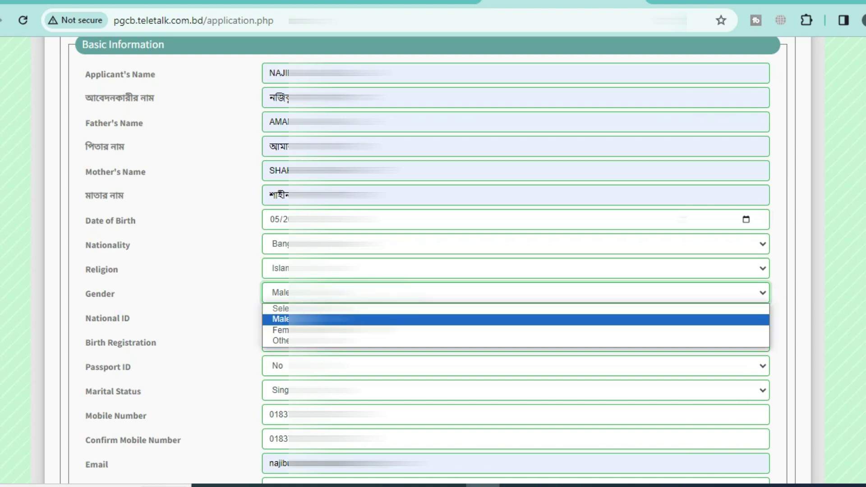
pyautogui.press('Down')
pyautogui.press('Up')
pyautogui.press('Return')
# Step: Keep National ID set to Yes and check the entered ID number
pyautogui.click(177, 282)
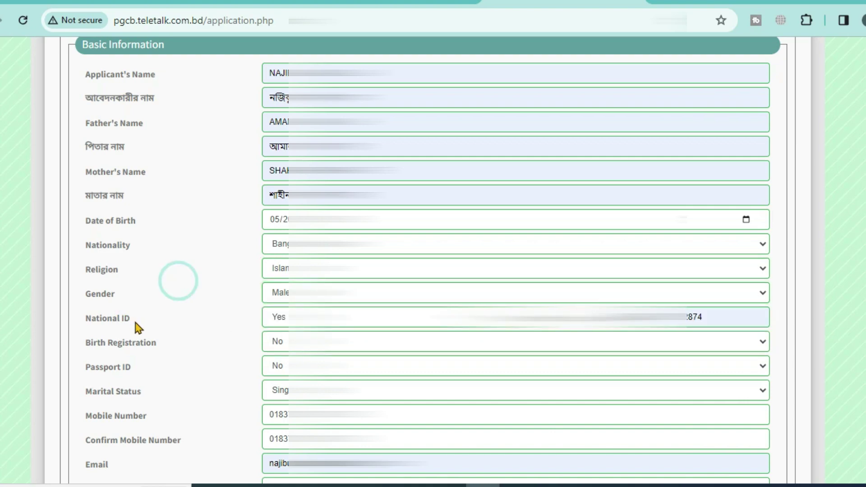
pyautogui.click(135, 321)
pyautogui.hotkey('alt', 'Down')
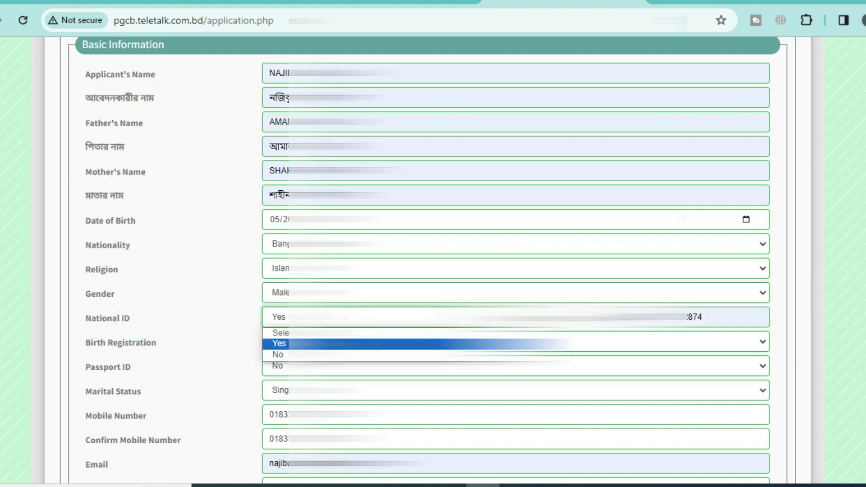
pyautogui.press('Return')
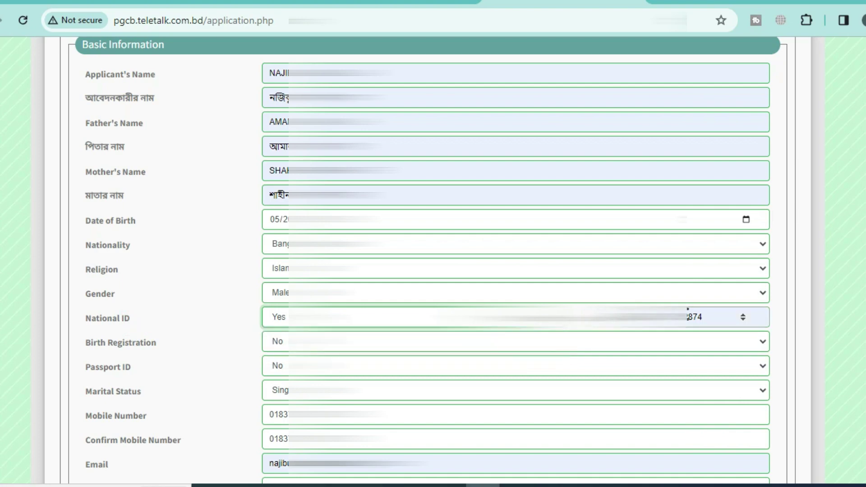
pyautogui.doubleClick(710, 321)
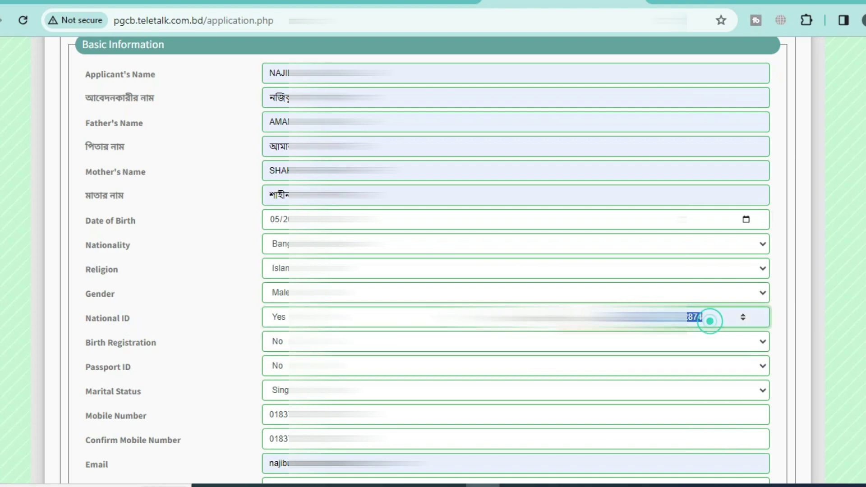
# Step: Set Birth Registration to No and keep Passport ID as No
pyautogui.click(167, 345)
pyautogui.hotkey('alt', 'Down')
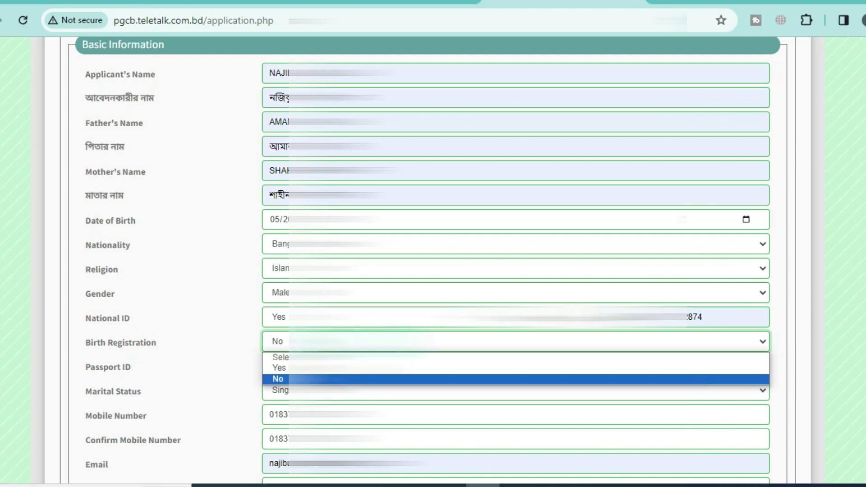
pyautogui.press('Up')
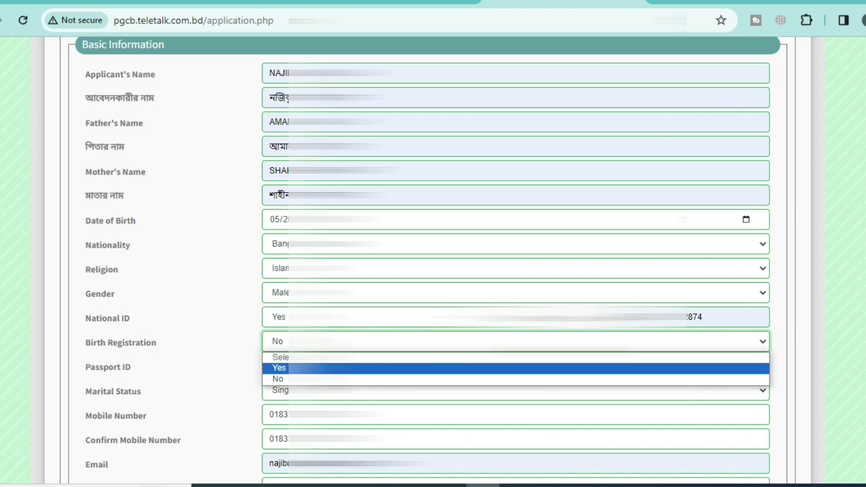
pyautogui.press('Return')
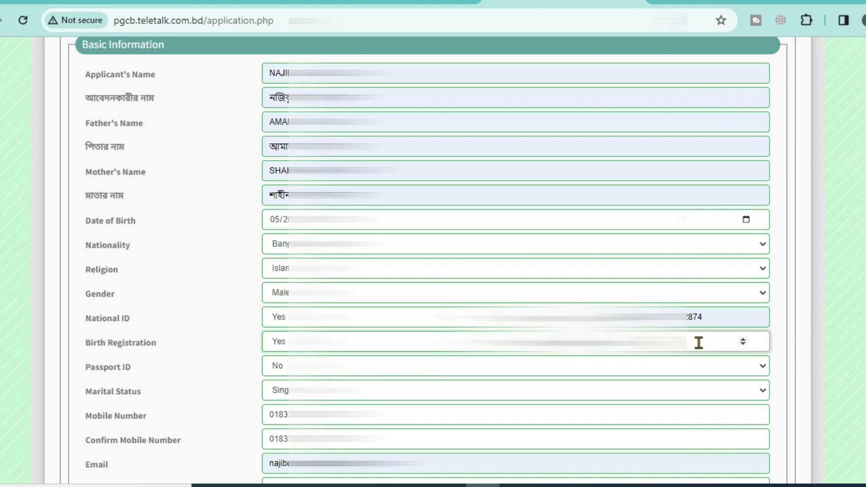
pyautogui.click(698, 342)
pyautogui.click(316, 342)
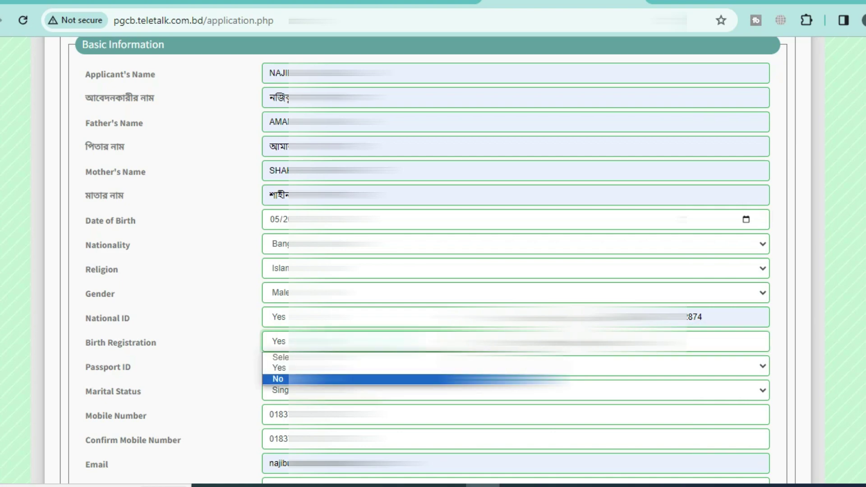
pyautogui.click(312, 379)
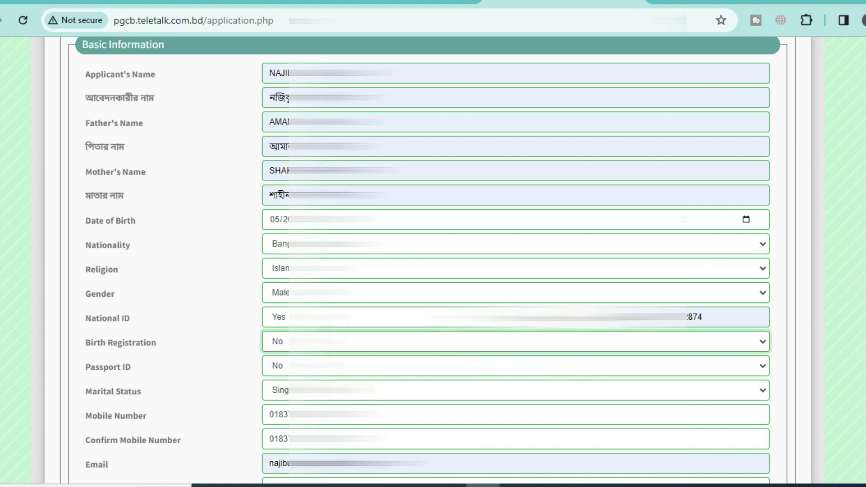
pyautogui.click(288, 370)
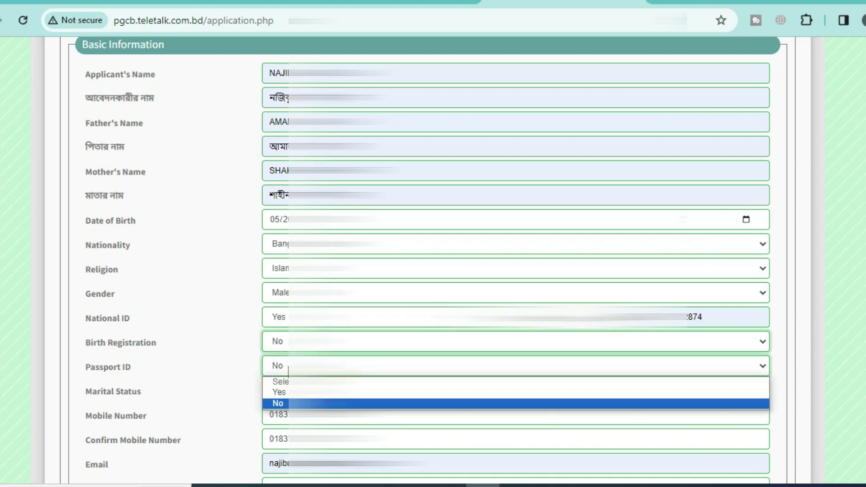
pyautogui.click(287, 403)
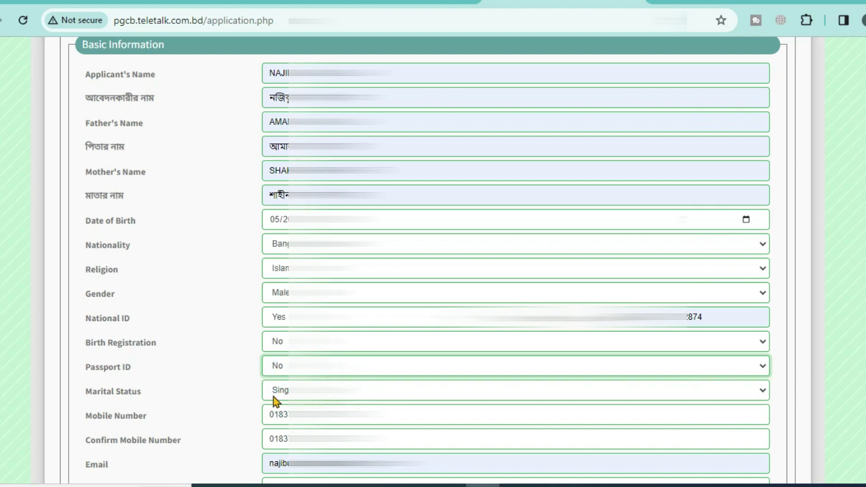
# Step: Leave Marital Status on Single and review the Mobile Number and Email fields
pyautogui.click(274, 396)
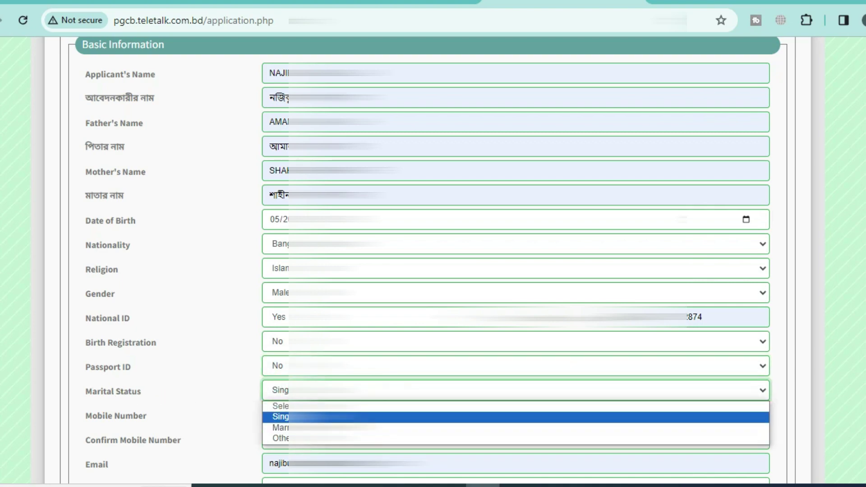
pyautogui.press('Down')
pyautogui.press('Down')
pyautogui.press('Up')
pyautogui.press('Up')
pyautogui.press('Down')
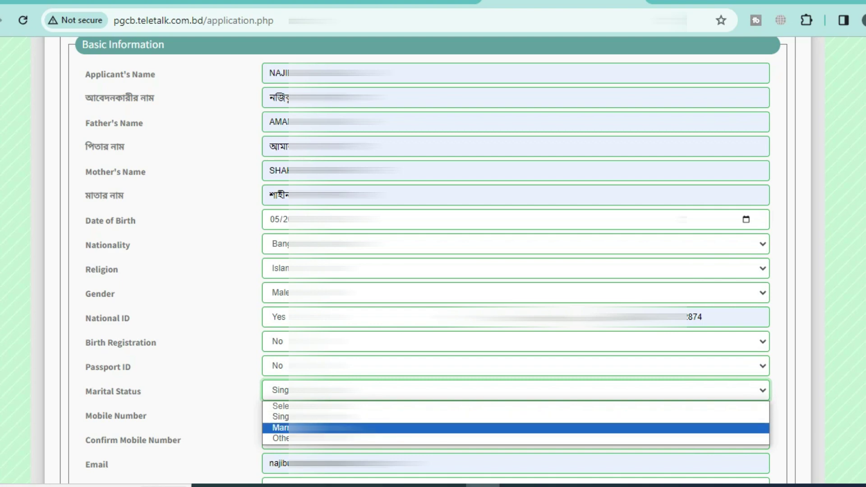
pyautogui.press('Escape')
pyautogui.moveTo(81, 426); pyautogui.dragTo(174, 420)
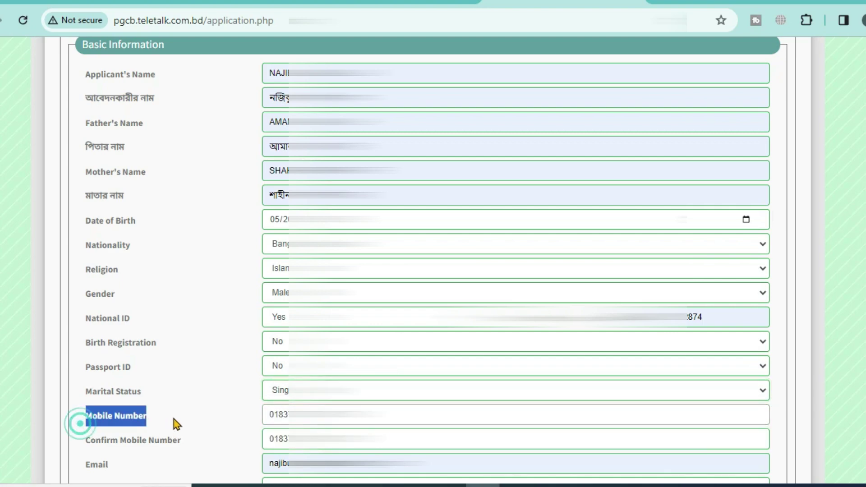
pyautogui.moveTo(216, 442); pyautogui.dragTo(84, 468)
pyautogui.click(258, 451)
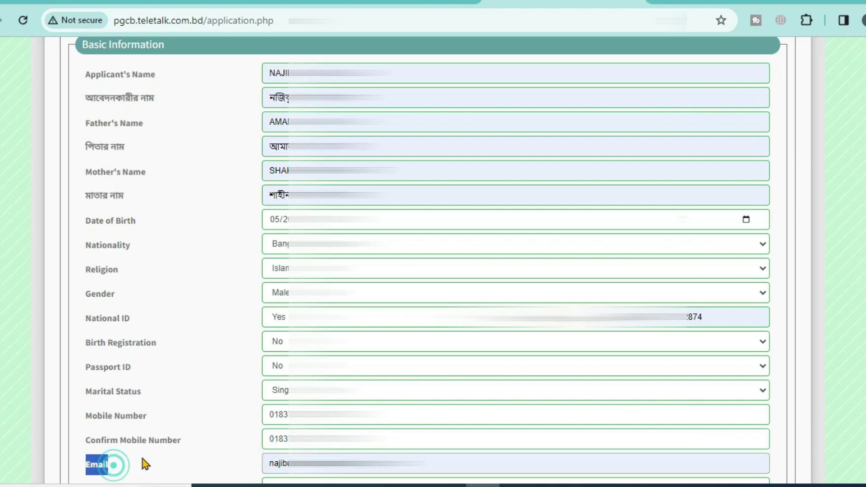
pyautogui.click(388, 464)
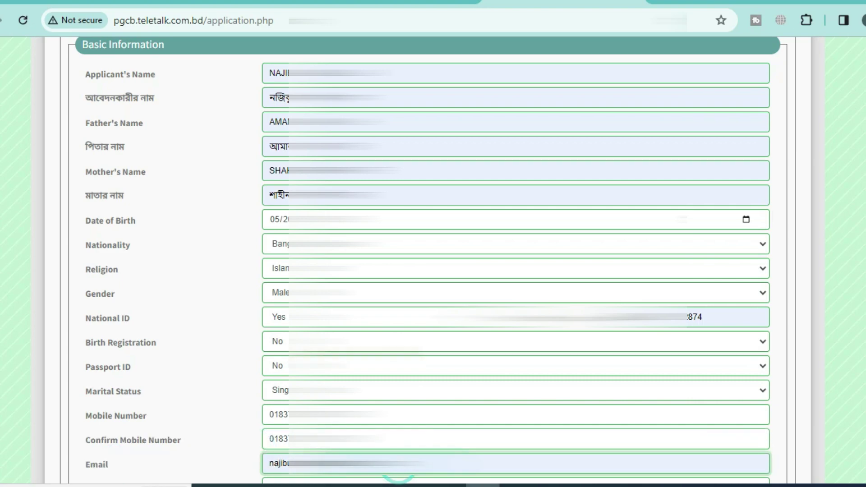
pyautogui.scroll(-8, 187, 90)
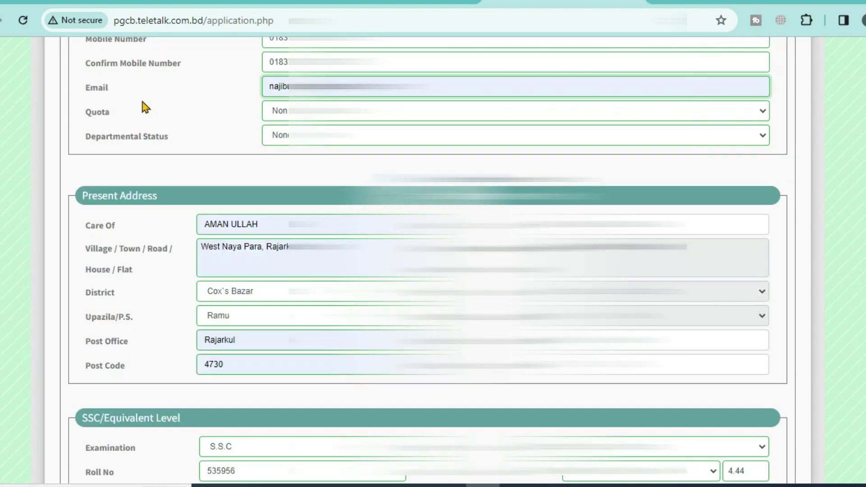
pyautogui.click(90, 113)
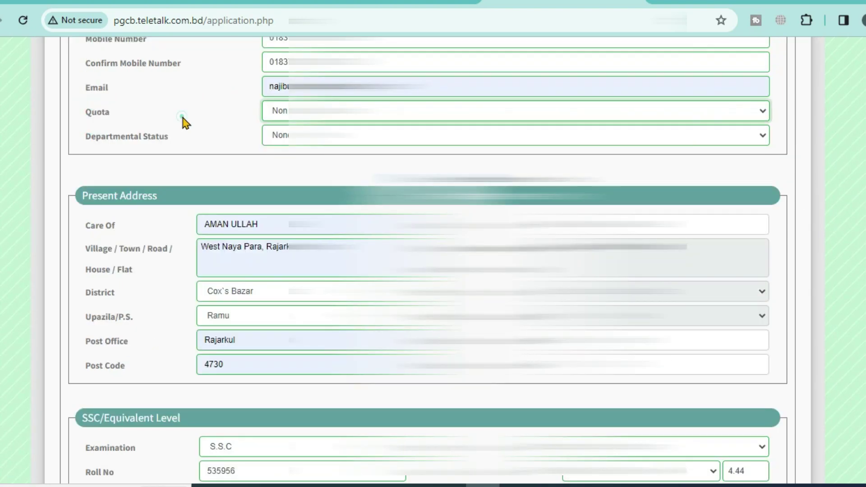
pyautogui.click(181, 116)
pyautogui.click(329, 112)
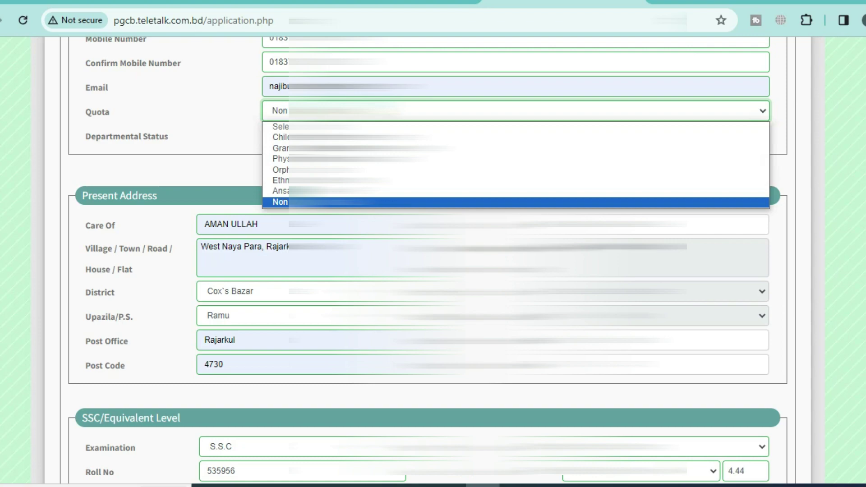
pyautogui.press('Up')
pyautogui.press('Up')
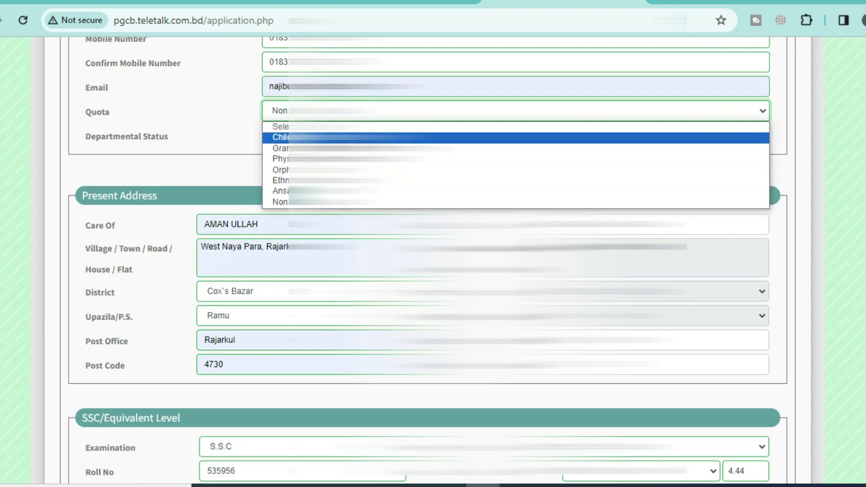
pyautogui.press('Down')
pyautogui.press('Down')
pyautogui.press('Down')
pyautogui.press('Down')
pyautogui.press('Down')
pyautogui.press('Down')
pyautogui.press('Up')
pyautogui.press('Up')
pyautogui.press('Up')
pyautogui.press('Up')
pyautogui.press('Up')
pyautogui.click(128, 117)
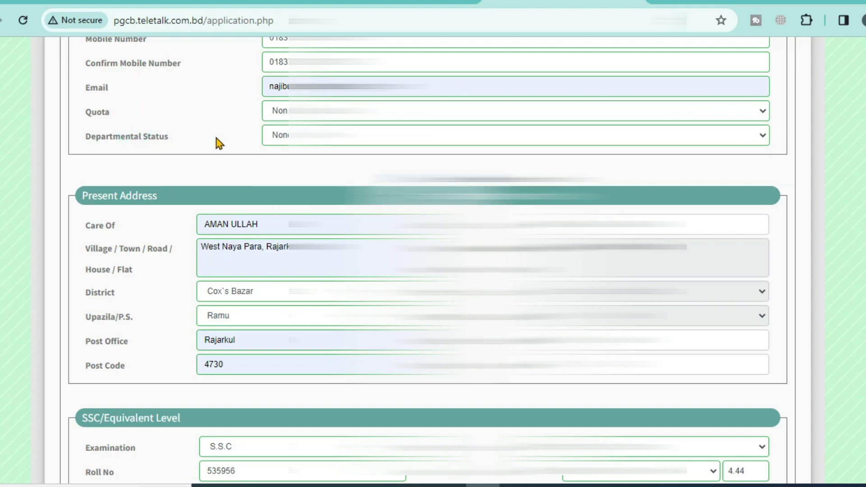
pyautogui.click(342, 136)
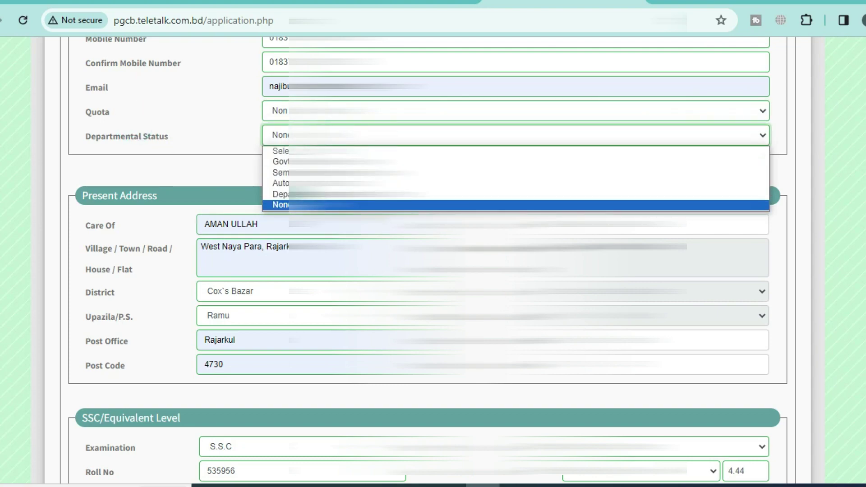
pyautogui.press('Up')
pyautogui.press('Up')
pyautogui.press('Up')
pyautogui.press('Up')
pyautogui.press('Down')
pyautogui.press('Down')
pyautogui.press('Down')
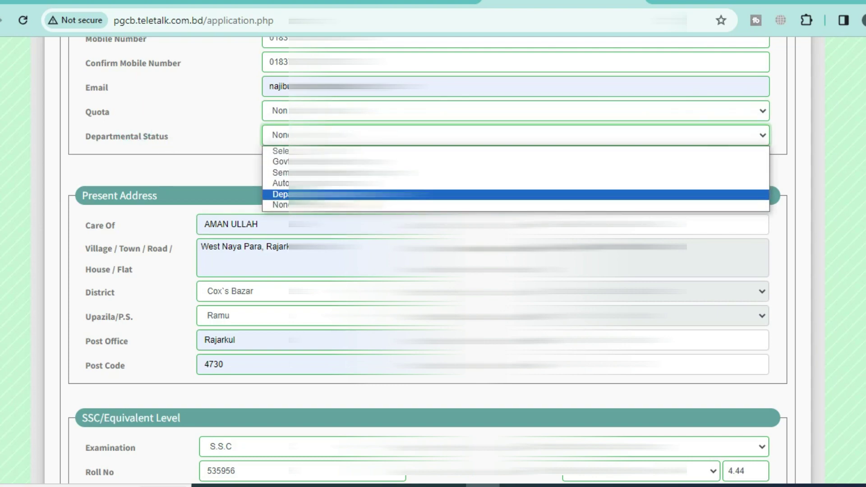
pyautogui.press('Up')
pyautogui.press('Up')
pyautogui.press('Up')
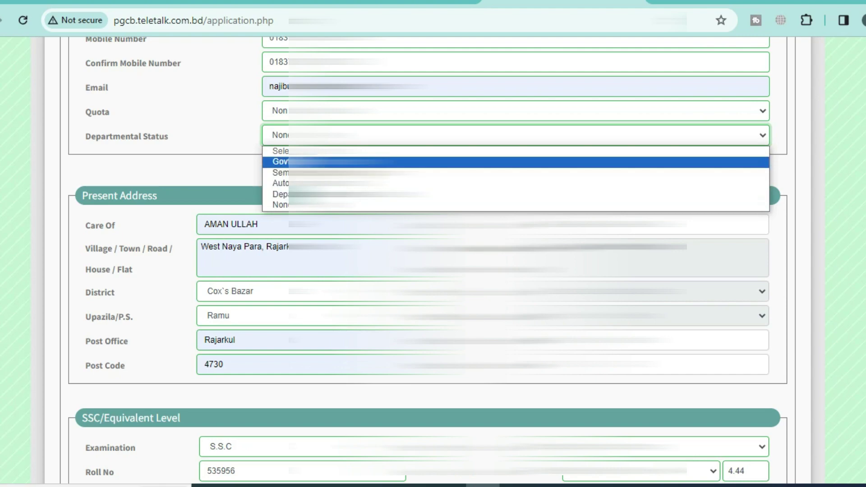
pyautogui.press('Down')
pyautogui.press('Down')
pyautogui.press('Down')
pyautogui.press('Up')
pyautogui.press('Down')
pyautogui.press('Down')
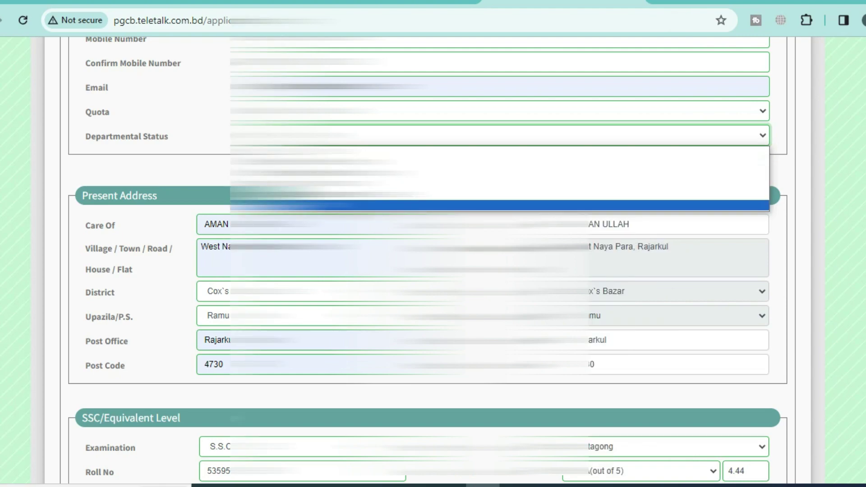
pyautogui.press('Return')
pyautogui.scroll(-2, 163, 189)
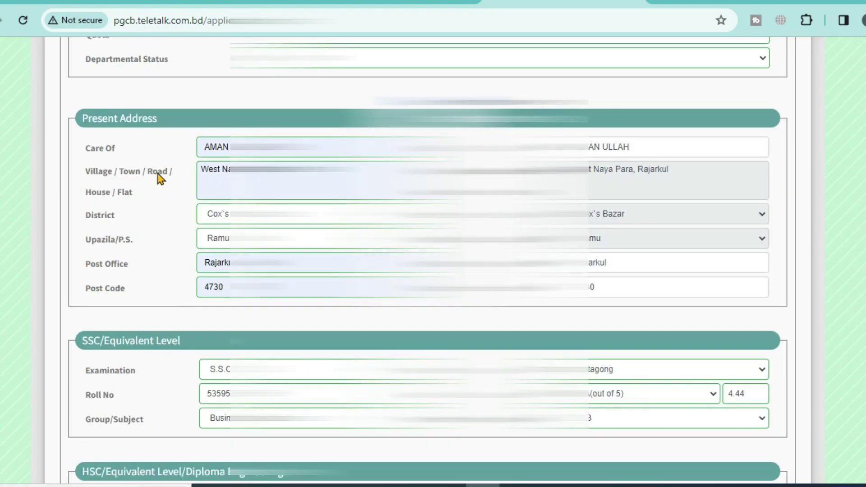
pyautogui.click(311, 148)
pyautogui.moveTo(87, 148); pyautogui.dragTo(137, 148)
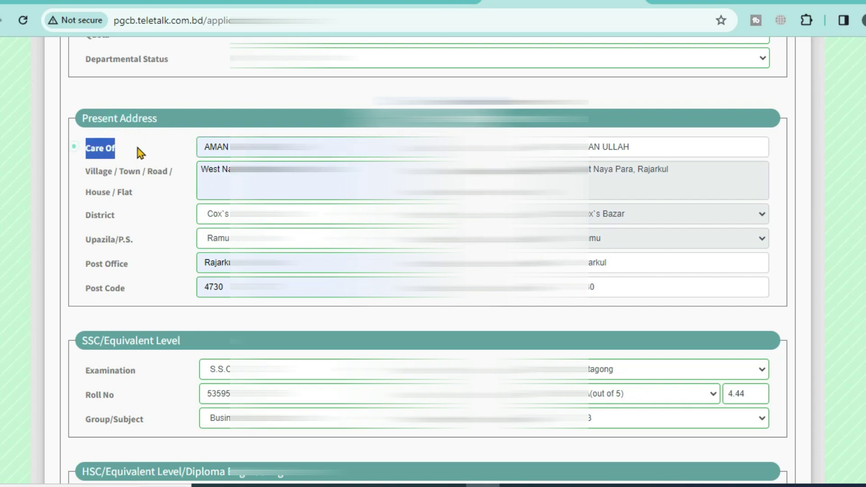
pyautogui.doubleClick(212, 148)
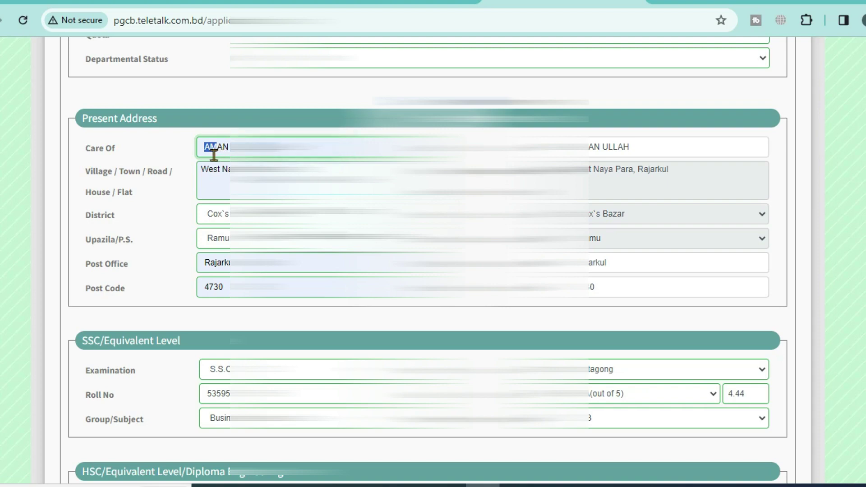
pyautogui.moveTo(206, 147); pyautogui.dragTo(280, 147)
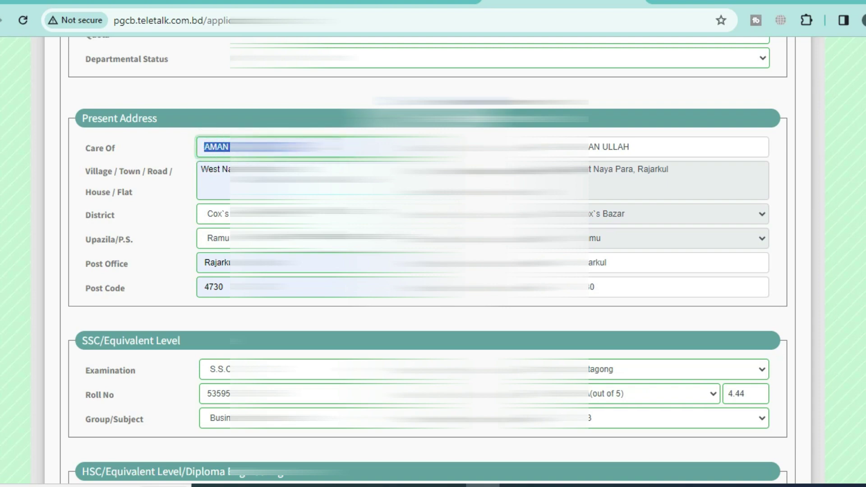
pyautogui.click(298, 149)
pyautogui.click(158, 149)
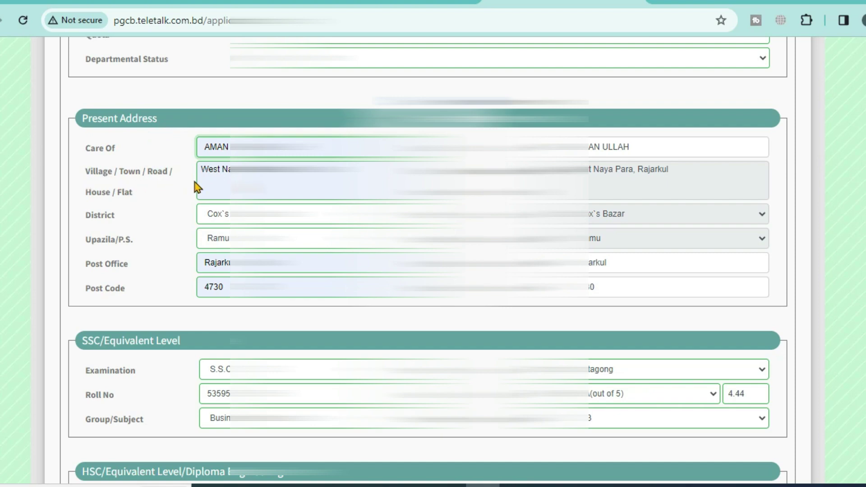
pyautogui.moveTo(197, 188); pyautogui.dragTo(195, 172)
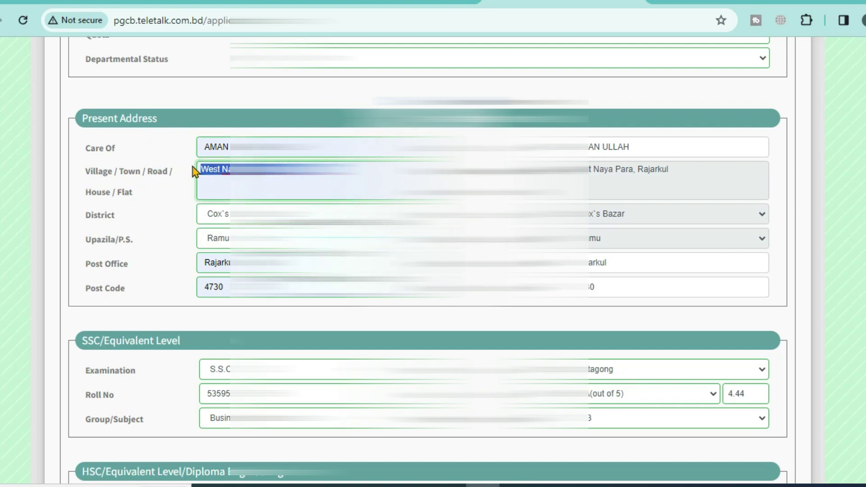
pyautogui.click(173, 196)
pyautogui.moveTo(285, 174); pyautogui.dragTo(192, 178)
pyautogui.click(158, 197)
pyautogui.click(229, 174)
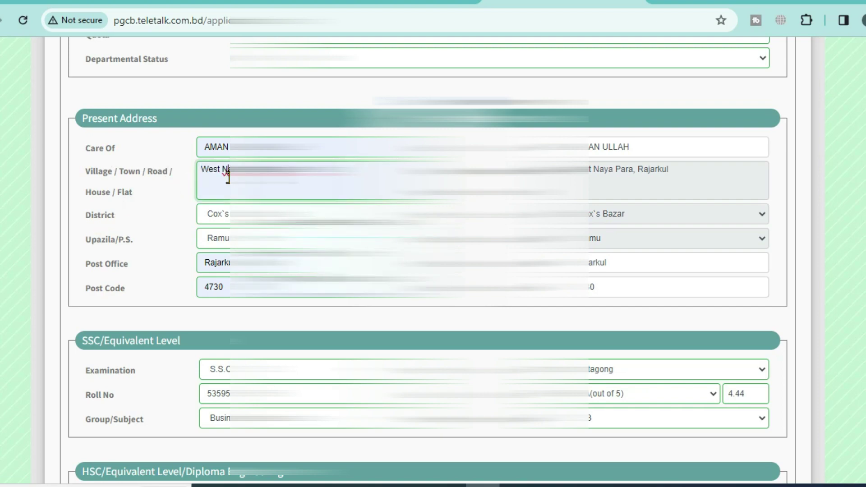
pyautogui.click(228, 173)
pyautogui.click(102, 230)
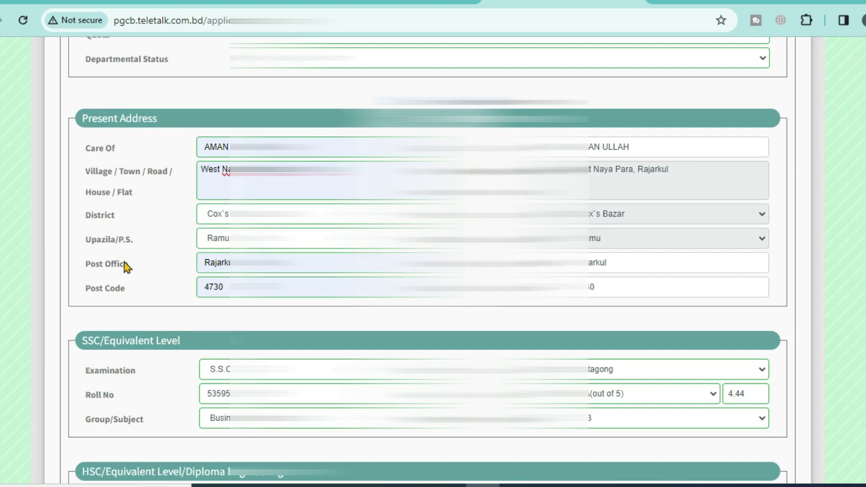
pyautogui.click(244, 288)
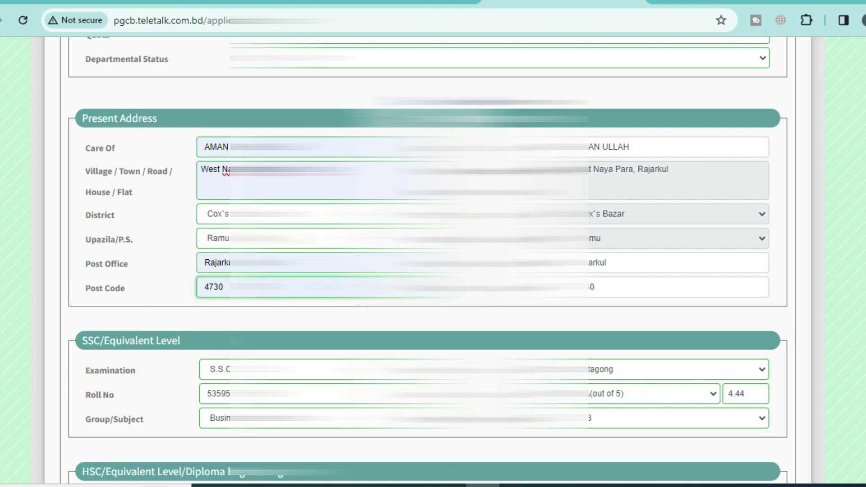
pyautogui.click(180, 287)
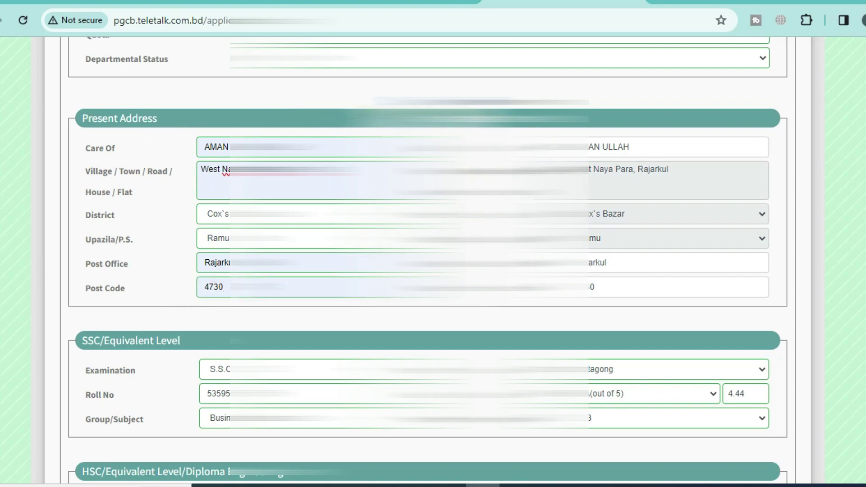
pyautogui.click(444, 101)
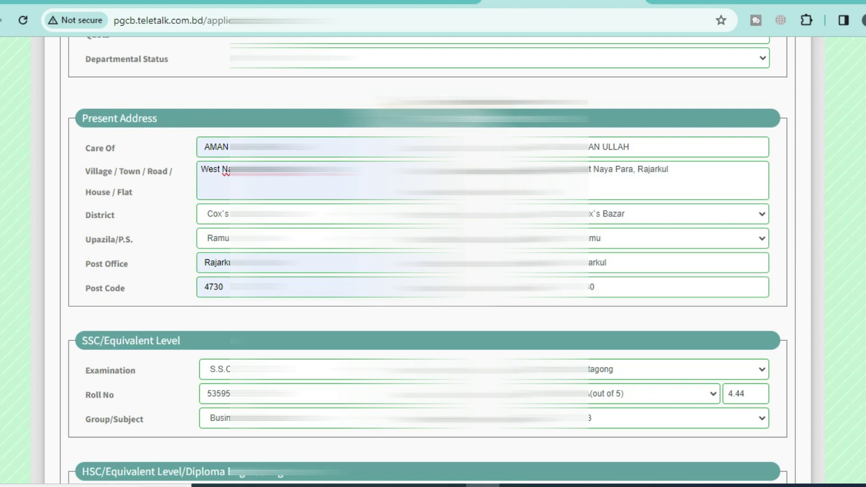
pyautogui.click(444, 100)
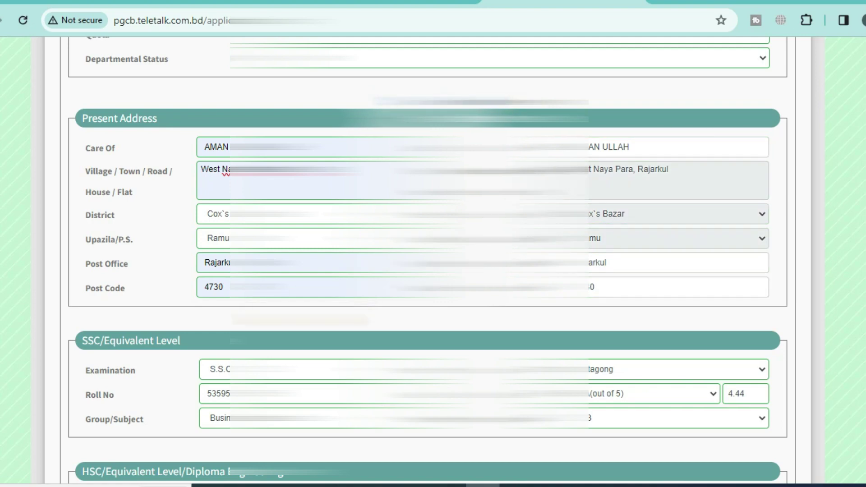
pyautogui.tripleClick(90, 346)
pyautogui.click(156, 373)
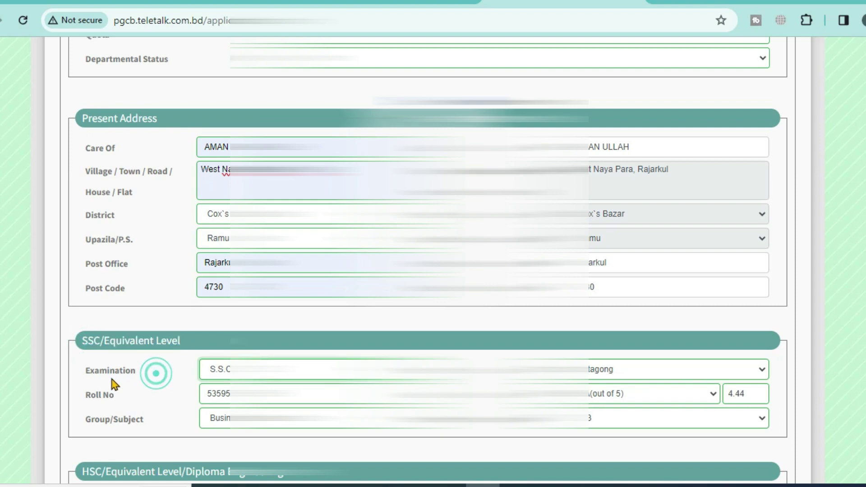
pyautogui.moveTo(107, 378); pyautogui.dragTo(161, 367)
pyautogui.click(163, 367)
pyautogui.click(275, 371)
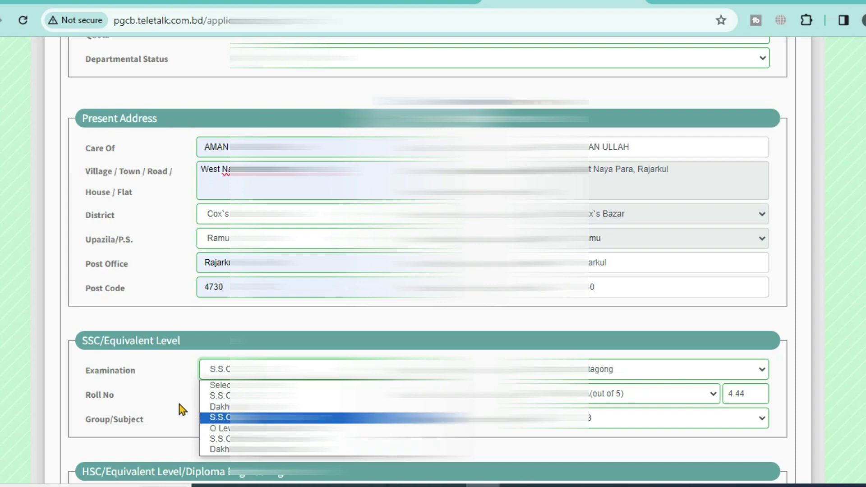
pyautogui.click(153, 391)
pyautogui.click(139, 402)
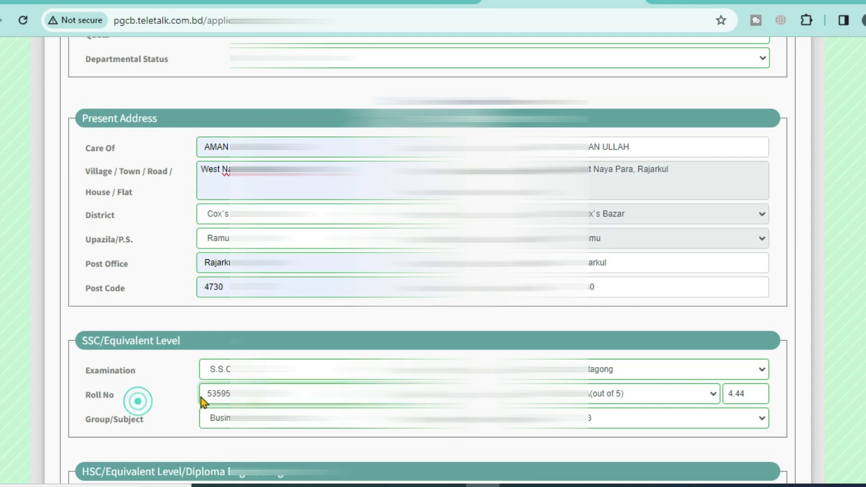
pyautogui.click(141, 415)
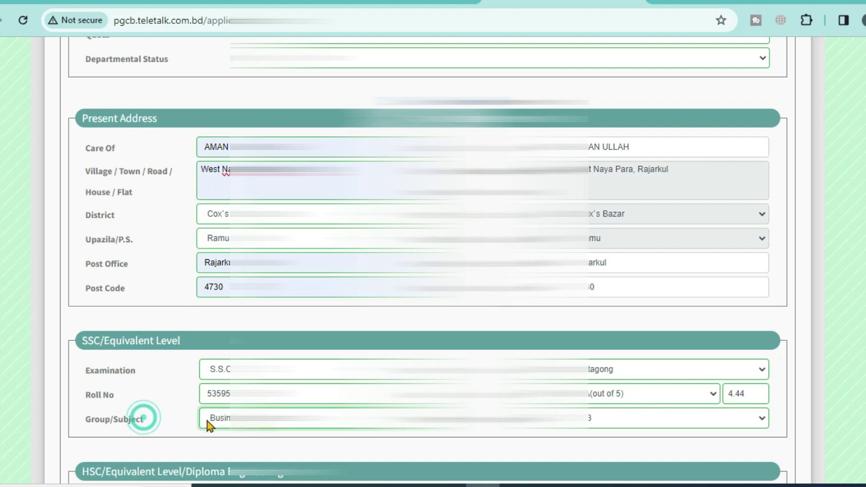
pyautogui.click(211, 424)
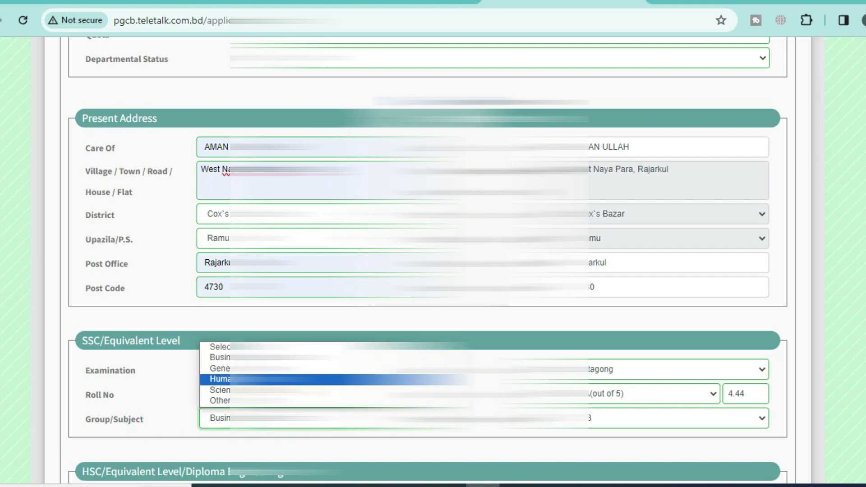
pyautogui.click(573, 354)
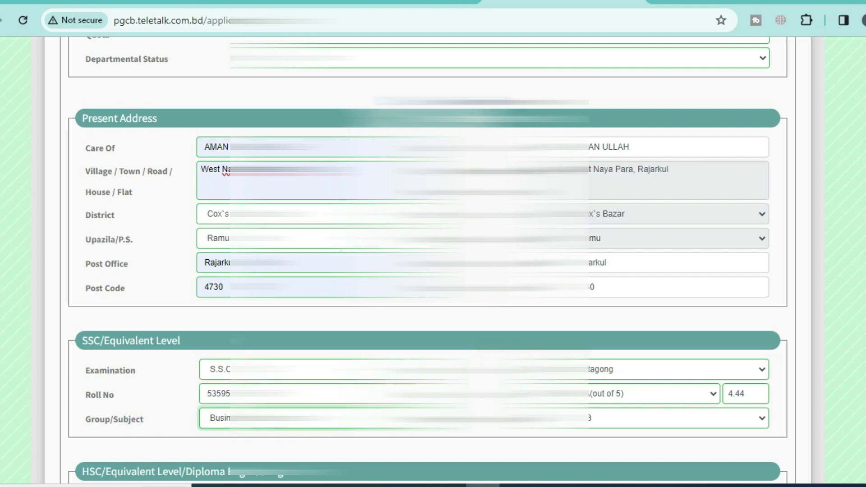
pyautogui.click(622, 368)
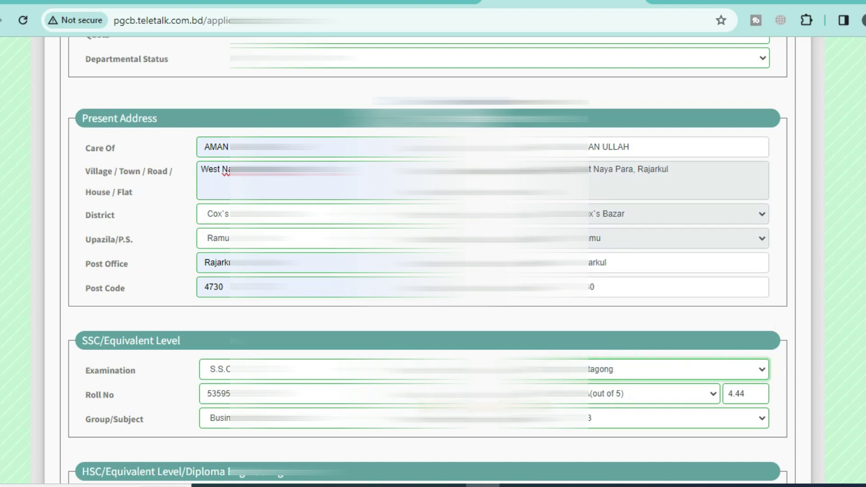
pyautogui.click(624, 396)
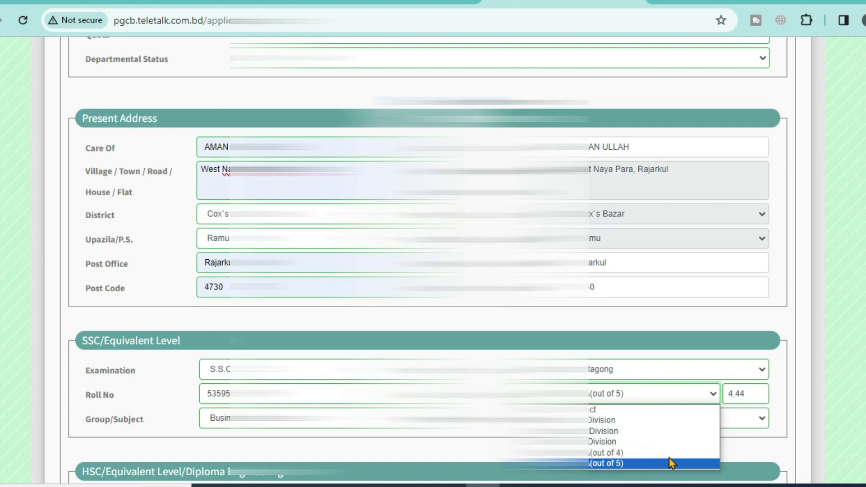
pyautogui.click(738, 394)
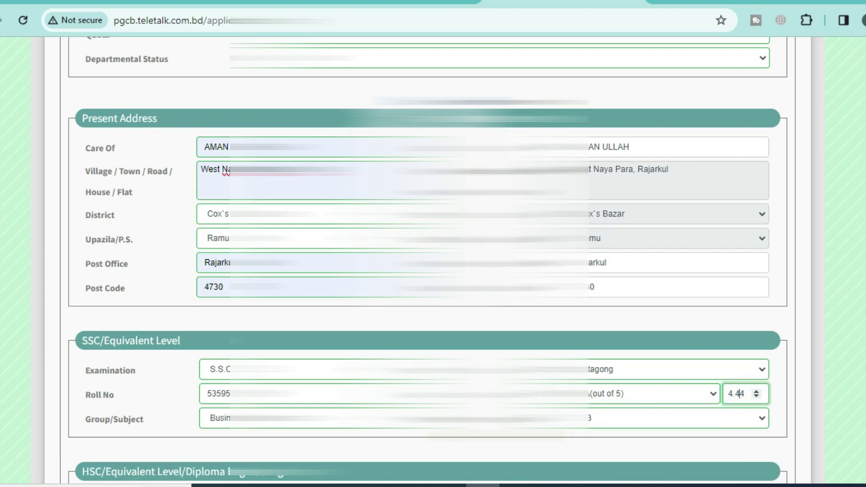
pyautogui.click(674, 419)
pyautogui.click(673, 415)
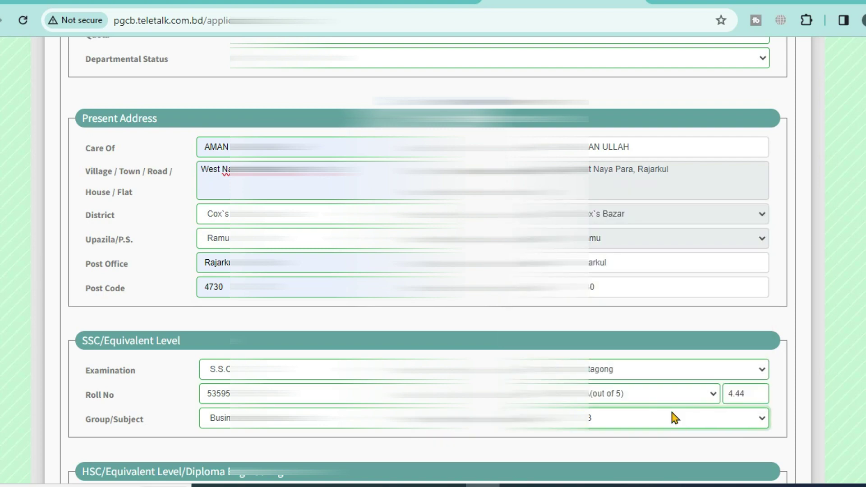
# Step: Verify the HSC entry: H.S.C examination, roll number, and unchanged Business group
pyautogui.scroll(-9, 171, 182)
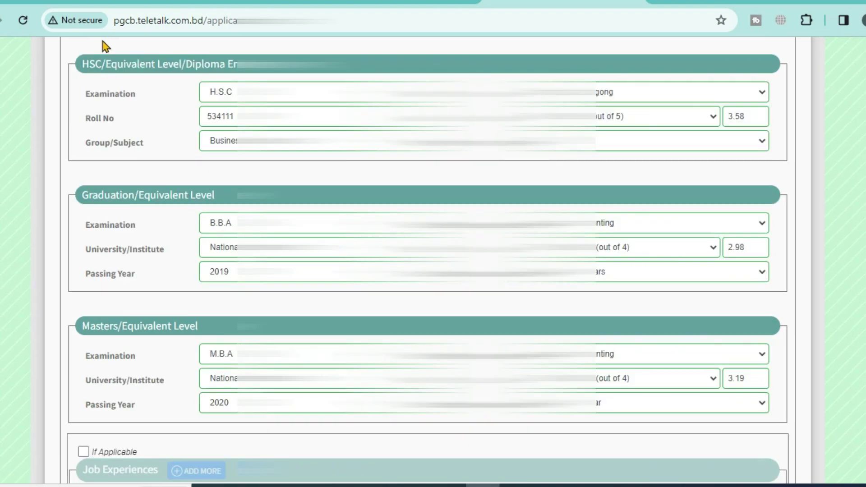
pyautogui.click(216, 92)
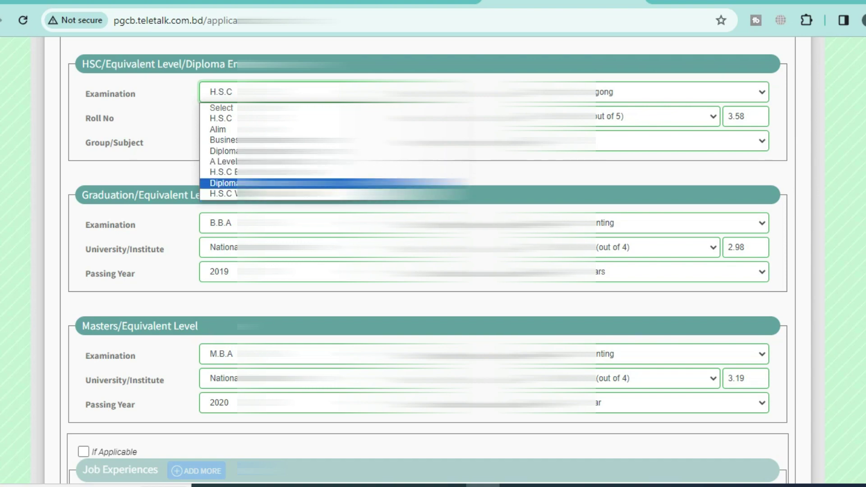
pyautogui.click(138, 126)
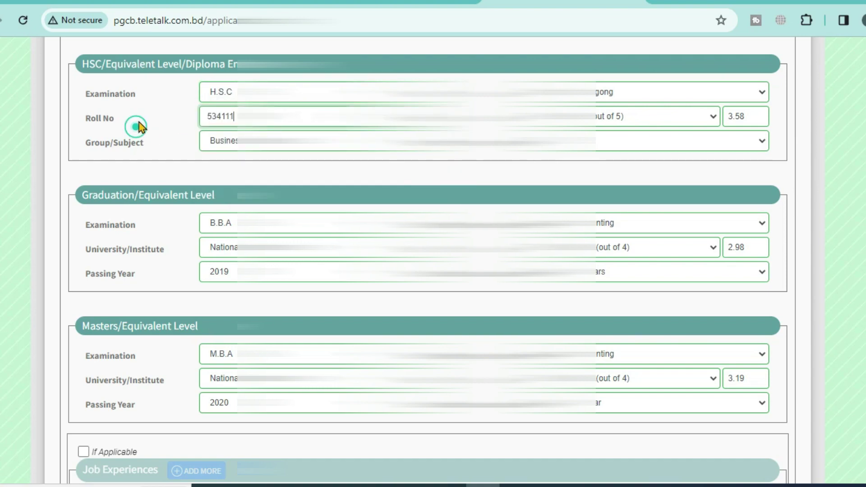
pyautogui.moveTo(239, 117); pyautogui.dragTo(174, 116)
pyautogui.click(126, 119)
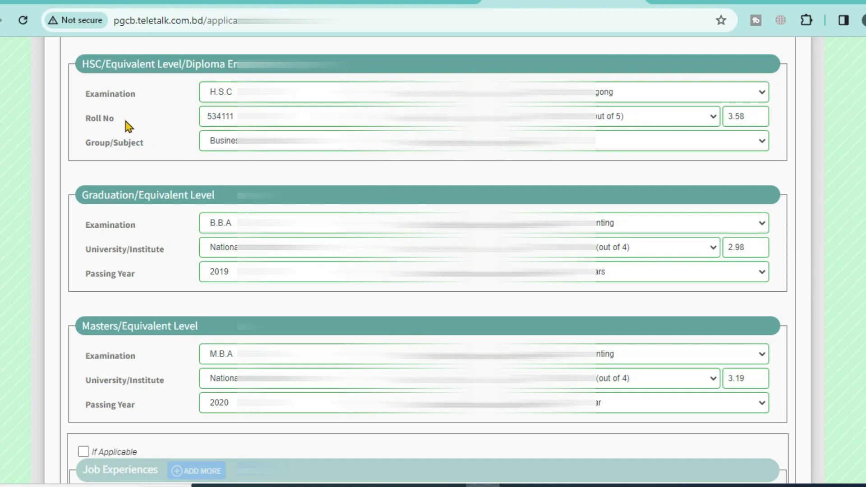
pyautogui.click(234, 143)
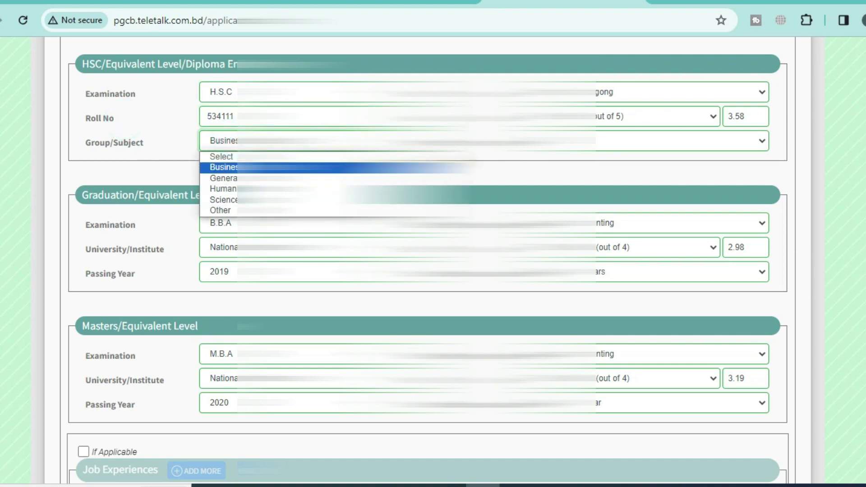
pyautogui.click(569, 142)
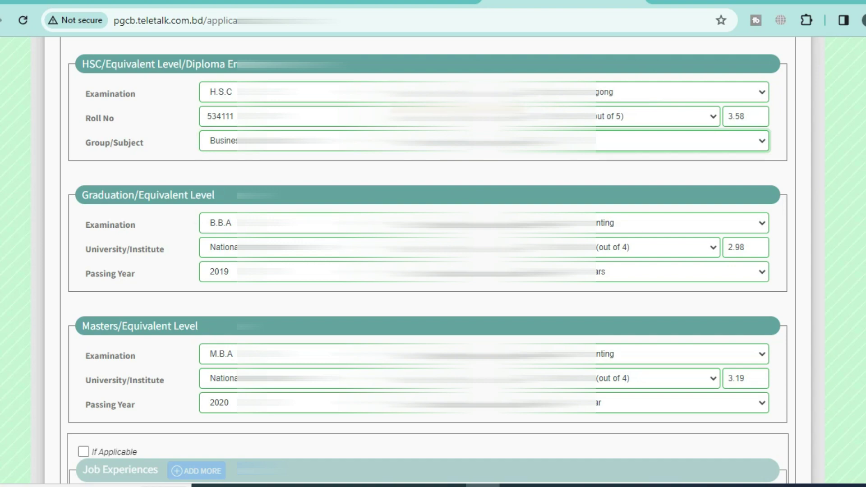
pyautogui.moveTo(431, 95); pyautogui.dragTo(481, 95)
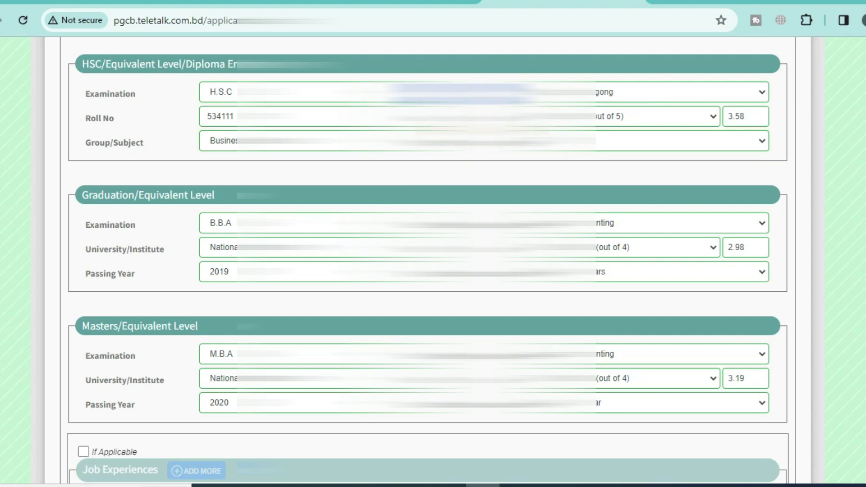
pyautogui.moveTo(431, 119); pyautogui.dragTo(476, 122)
pyautogui.click(671, 115)
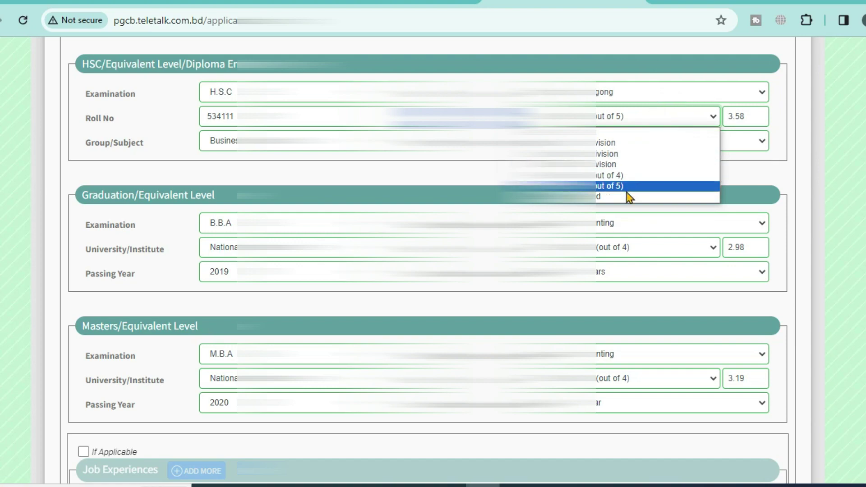
pyautogui.click(747, 116)
pyautogui.moveTo(746, 117); pyautogui.dragTo(710, 118)
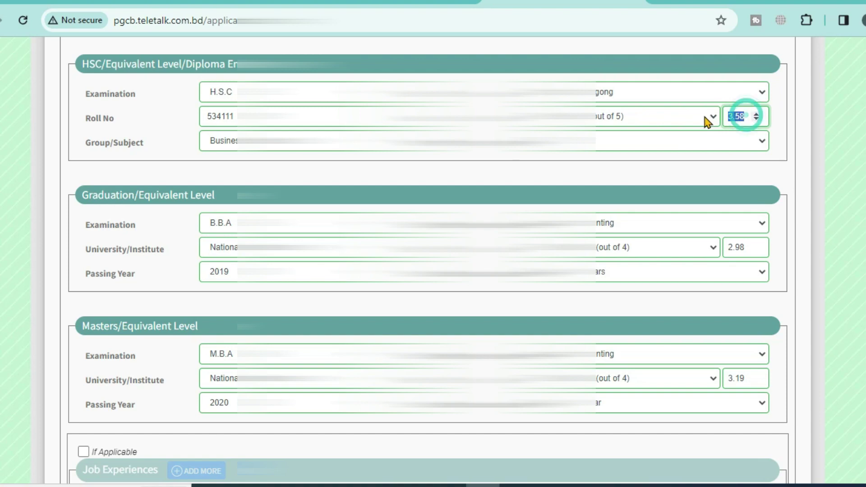
pyautogui.click(647, 118)
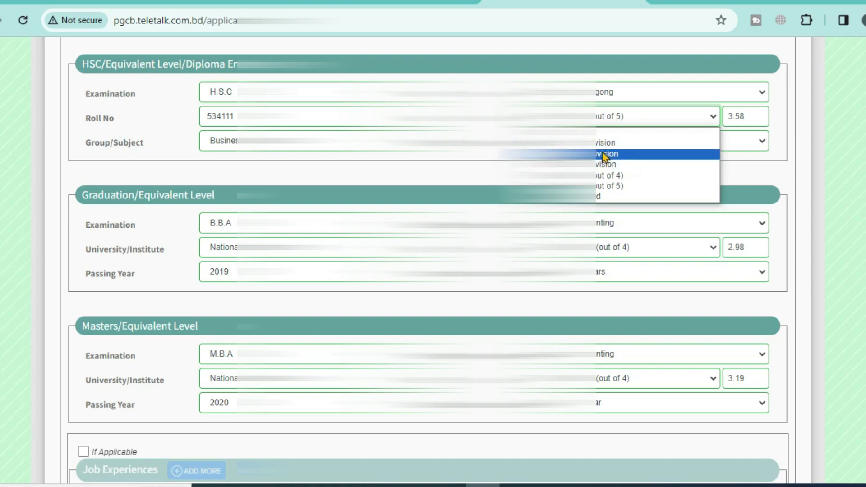
pyautogui.doubleClick(737, 116)
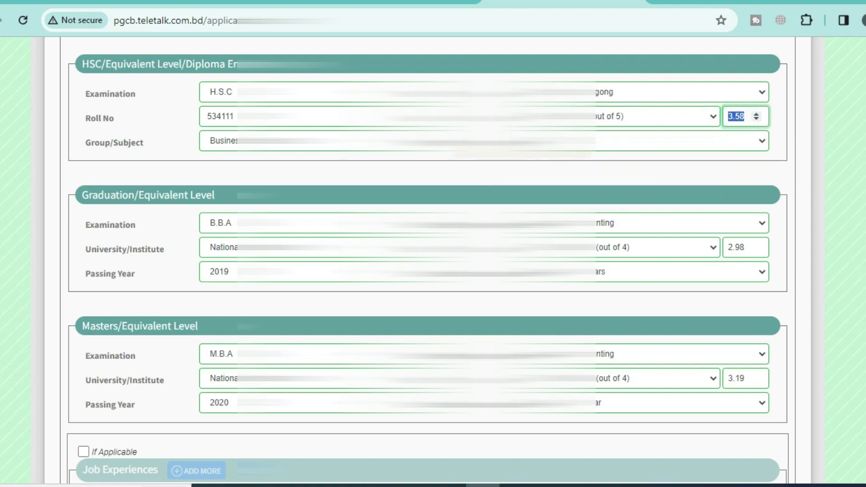
pyautogui.click(639, 139)
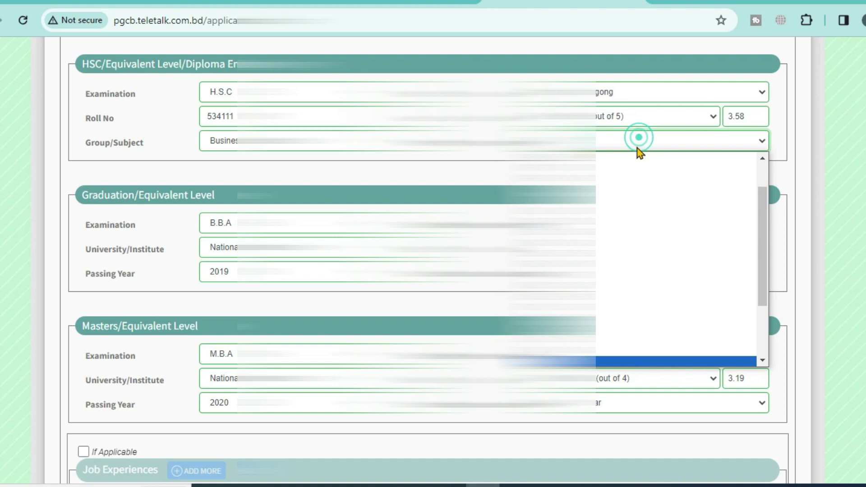
pyautogui.click(479, 302)
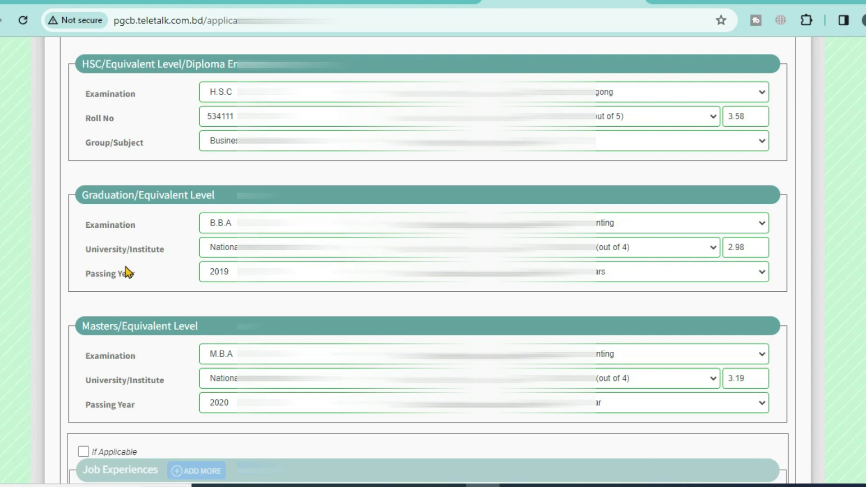
# Step: Keep B.B.A as graduation examination, the current university, and 2019 as passing year
pyautogui.click(235, 223)
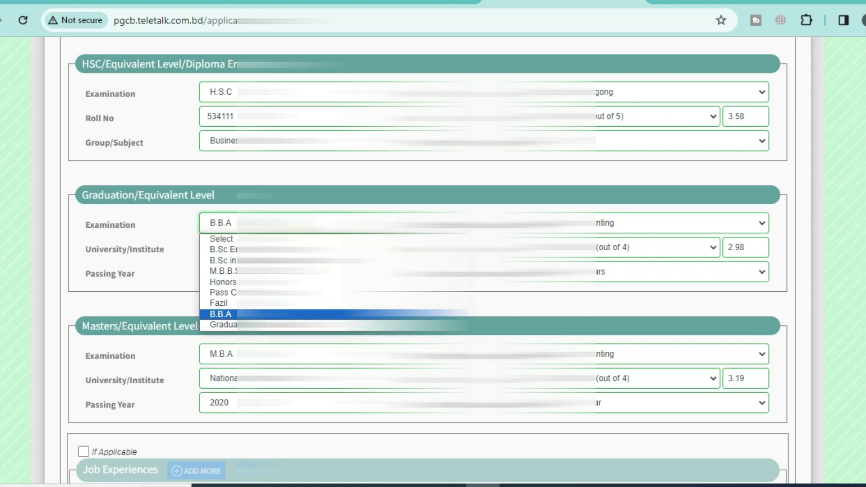
pyautogui.click(219, 220)
pyautogui.click(225, 223)
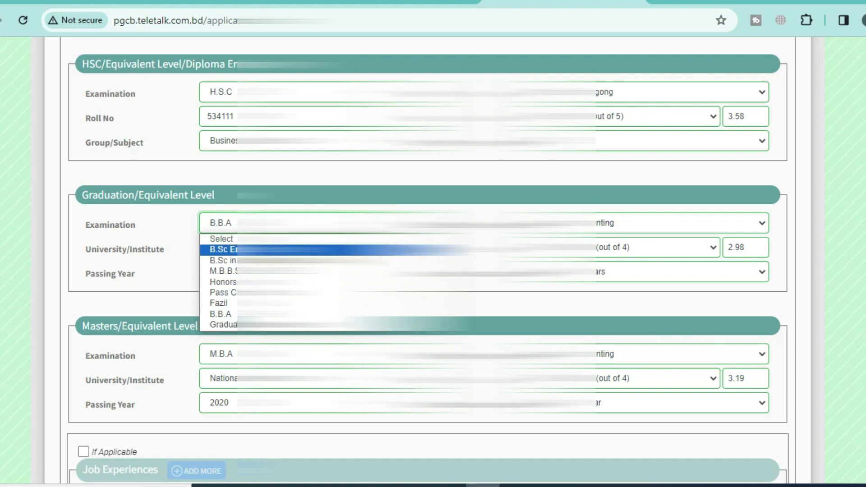
pyautogui.click(478, 250)
pyautogui.click(390, 251)
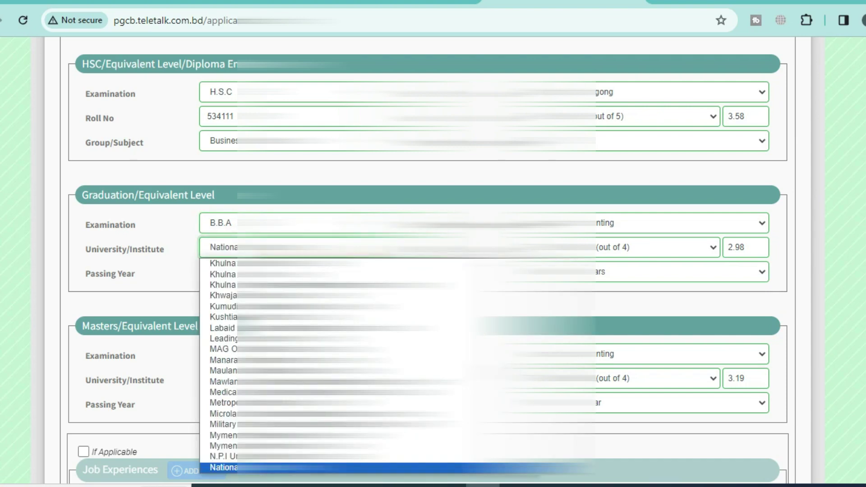
pyautogui.press('Escape')
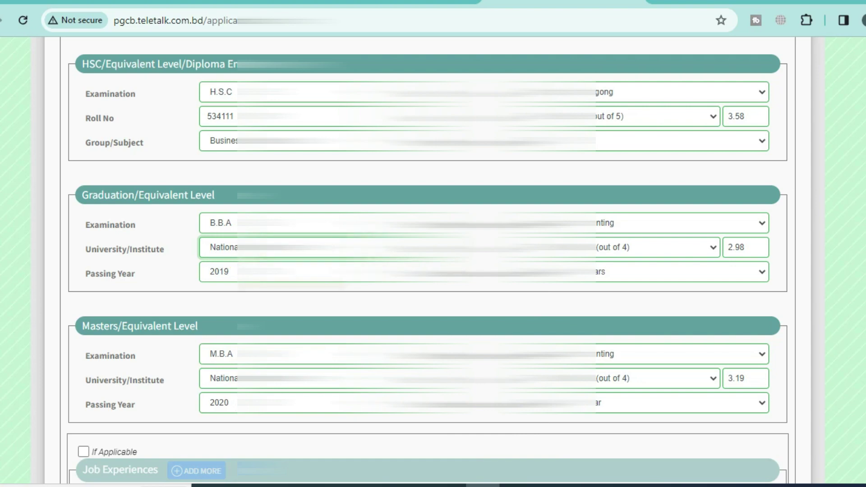
pyautogui.press('Tab')
pyautogui.press('space')
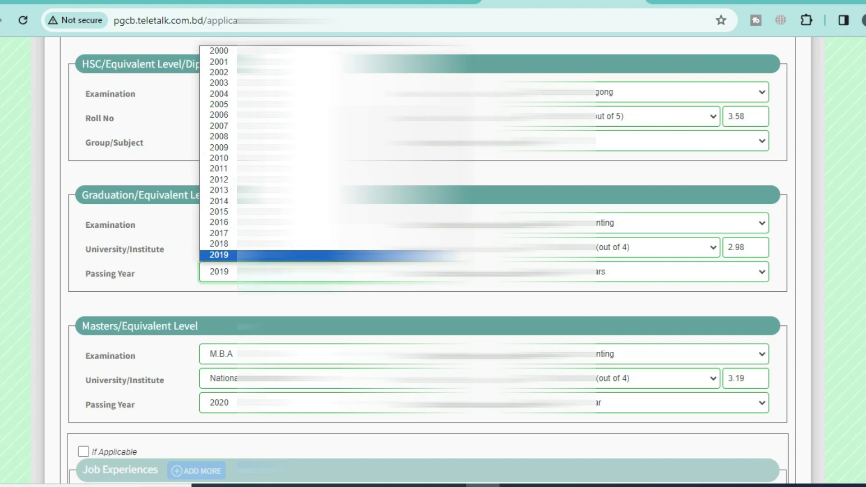
pyautogui.press('Escape')
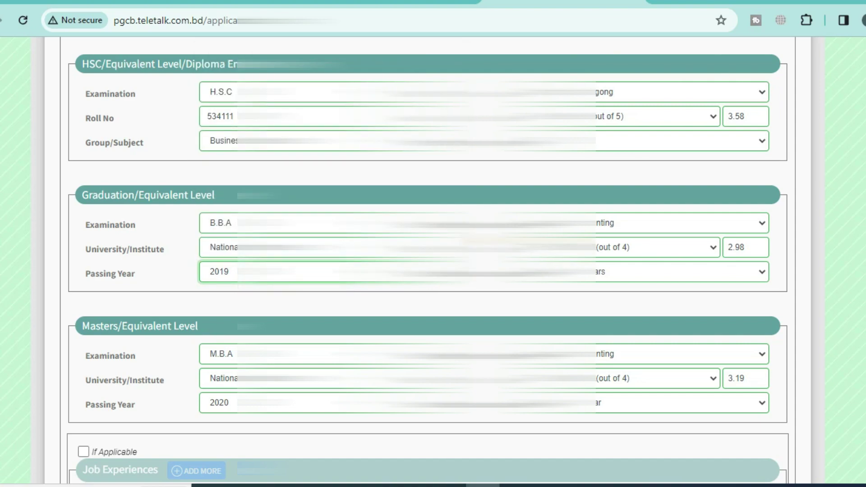
# Step: Keep Accounting as subject, CGPA (out of 4) with 2.98, and the course duration
pyautogui.click(541, 226)
pyautogui.moveTo(451, 225); pyautogui.dragTo(509, 225)
pyautogui.click(631, 221)
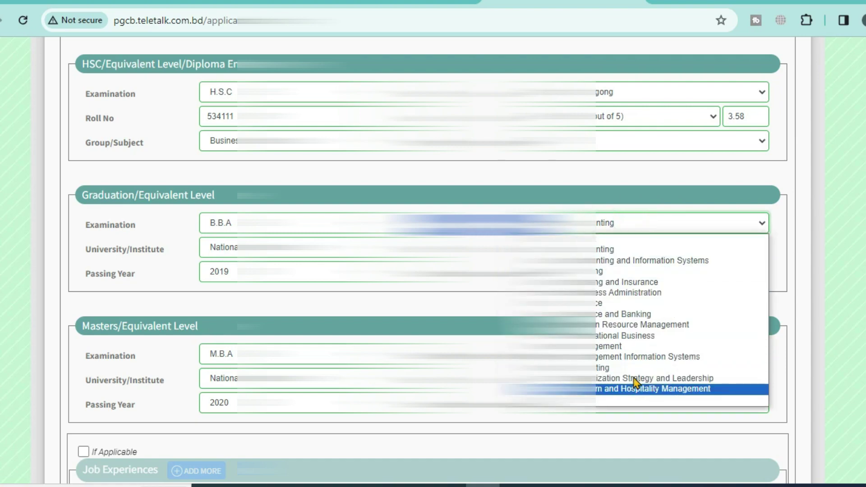
pyautogui.click(597, 229)
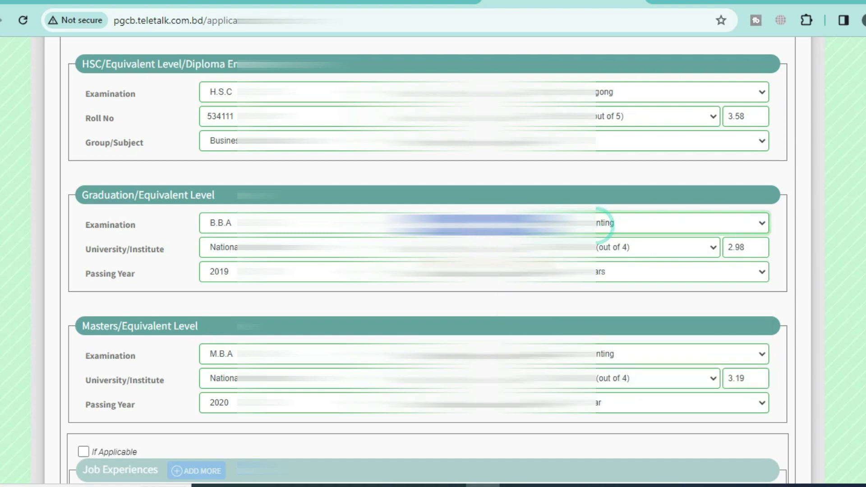
pyautogui.click(633, 253)
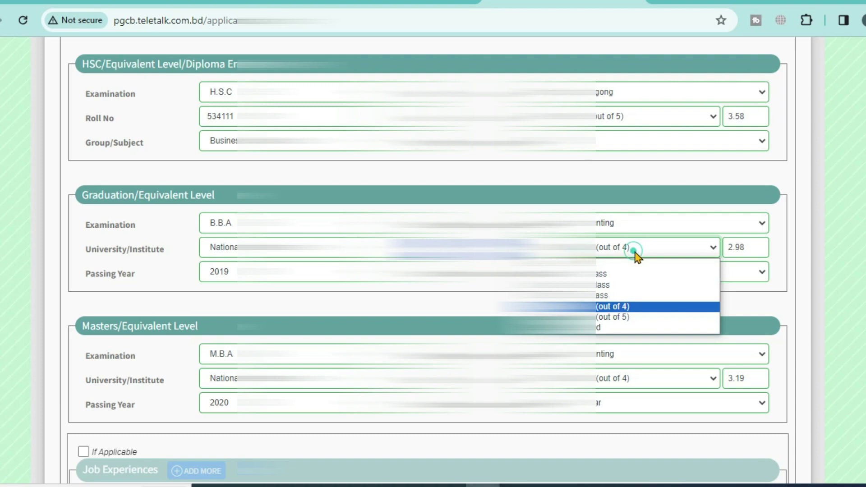
pyautogui.click(621, 305)
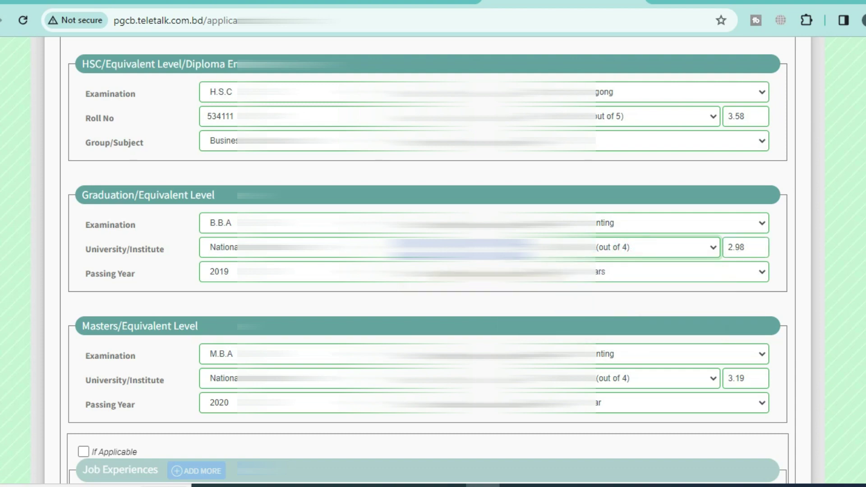
pyautogui.click(632, 251)
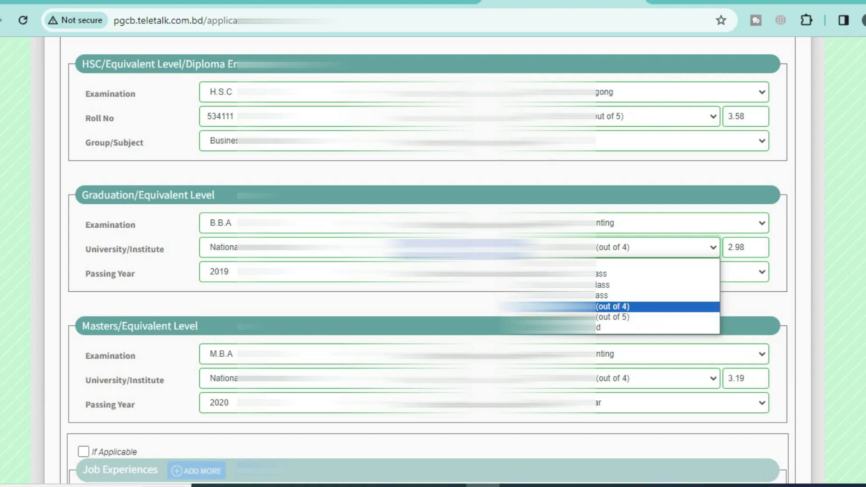
pyautogui.click(621, 306)
pyautogui.click(740, 247)
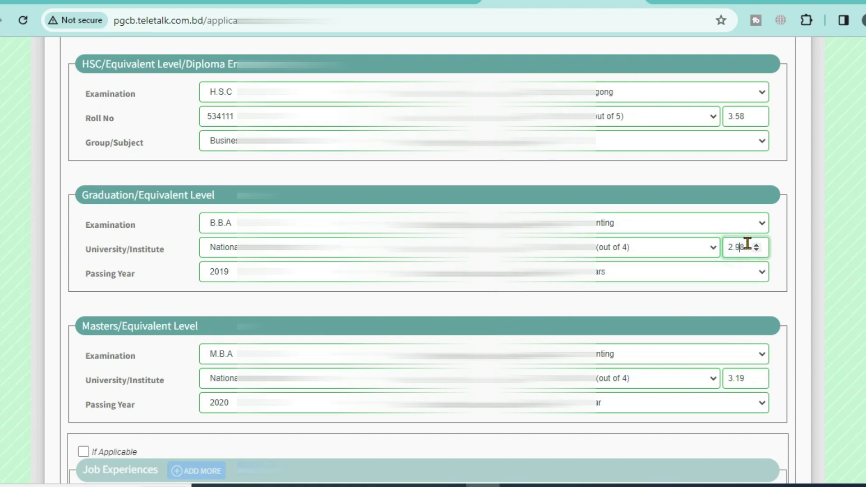
pyautogui.moveTo(455, 276); pyautogui.dragTo(510, 277)
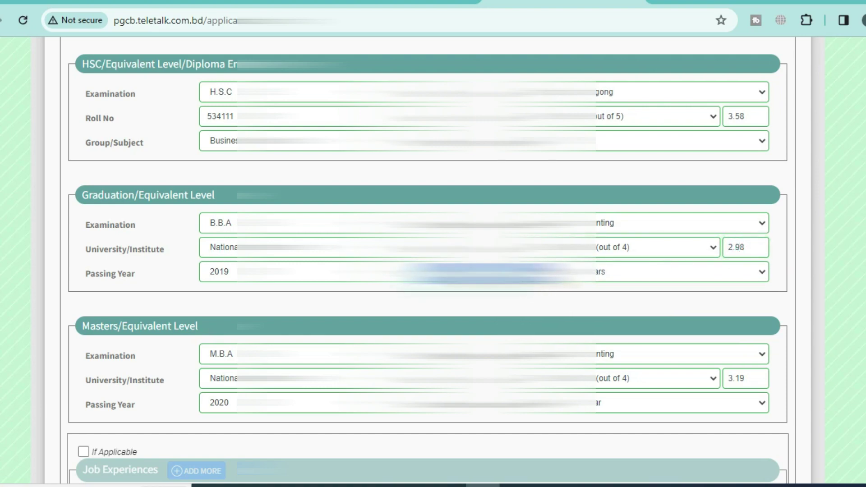
pyautogui.click(597, 280)
pyautogui.click(603, 319)
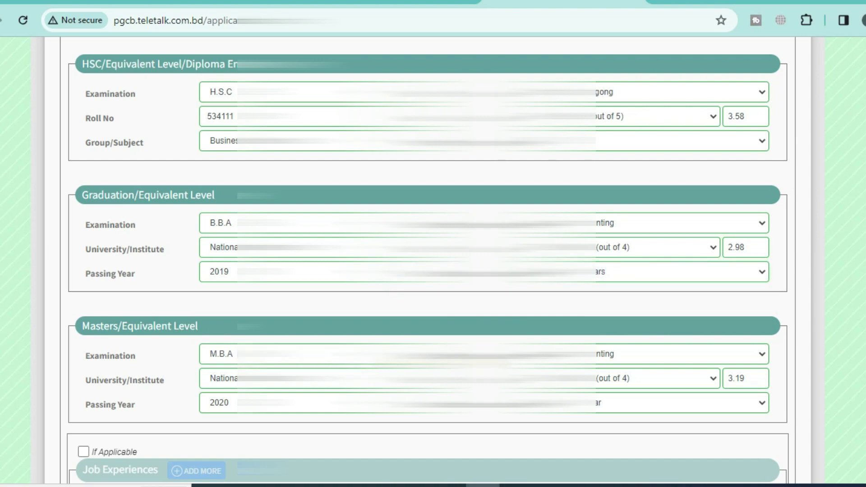
pyautogui.moveTo(85, 356); pyautogui.dragTo(171, 356)
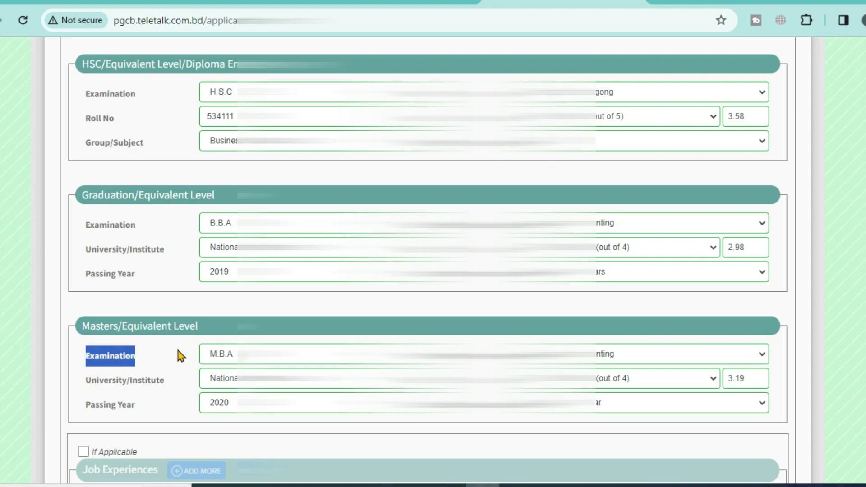
pyautogui.click(180, 294)
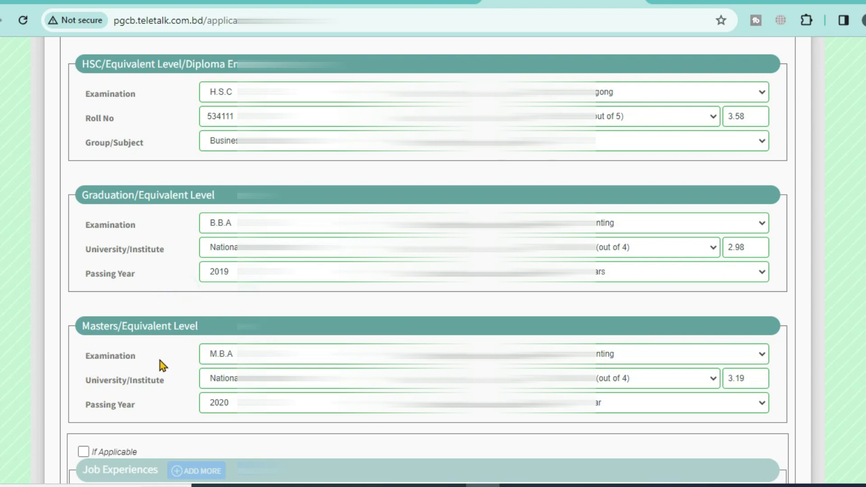
pyautogui.click(279, 355)
pyautogui.moveTo(137, 358); pyautogui.dragTo(84, 354)
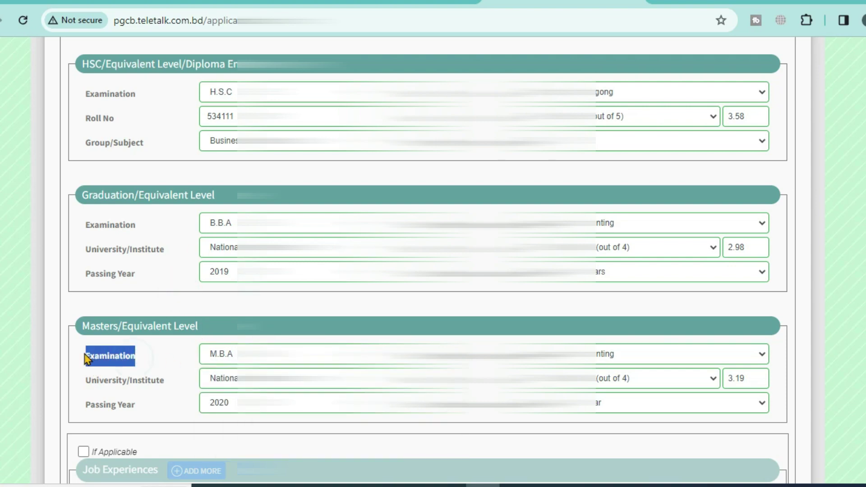
pyautogui.click(205, 354)
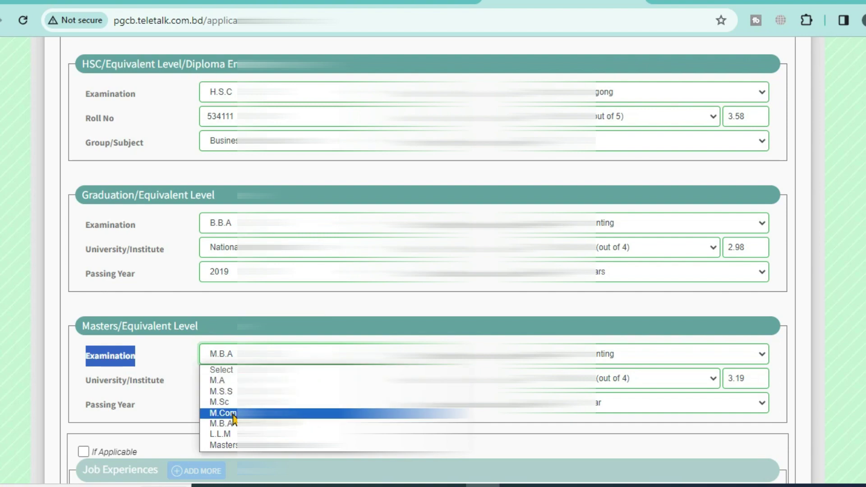
pyautogui.click(191, 425)
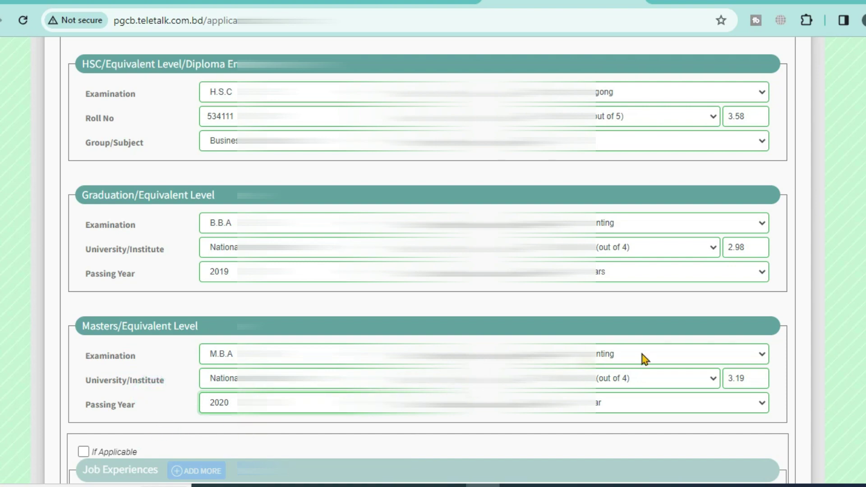
pyautogui.click(650, 378)
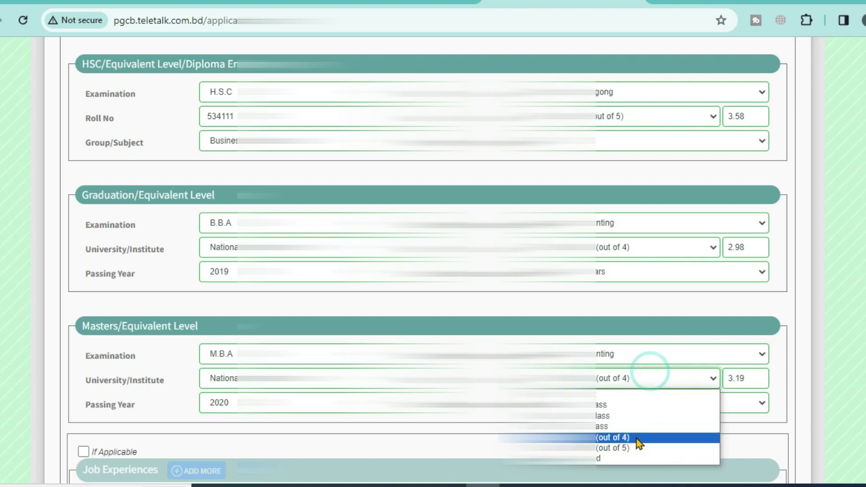
pyautogui.click(643, 405)
pyautogui.click(643, 411)
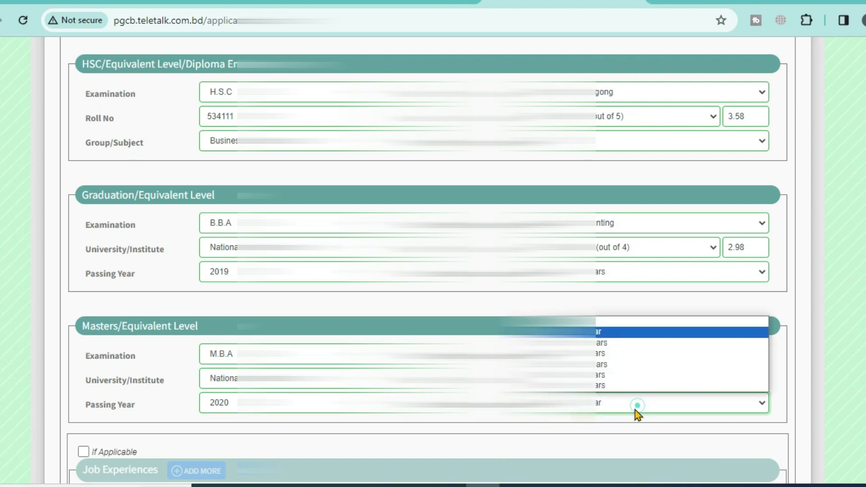
pyautogui.click(628, 403)
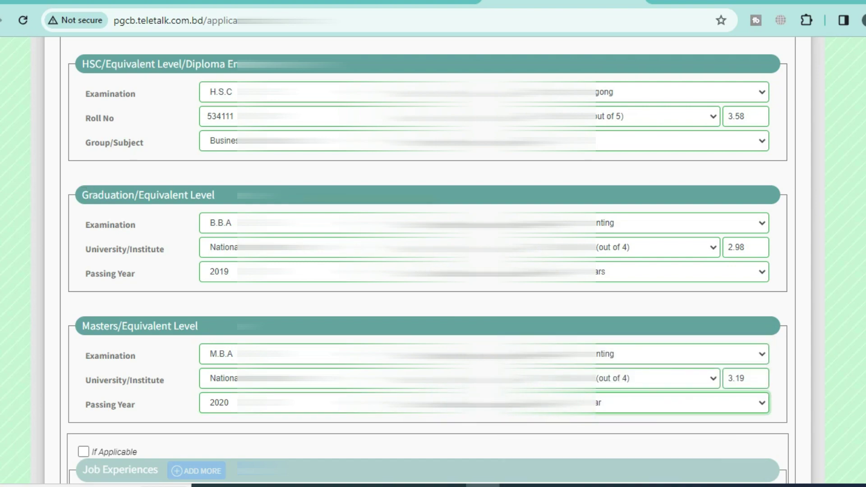
pyautogui.moveTo(83, 325); pyautogui.dragTo(198, 326)
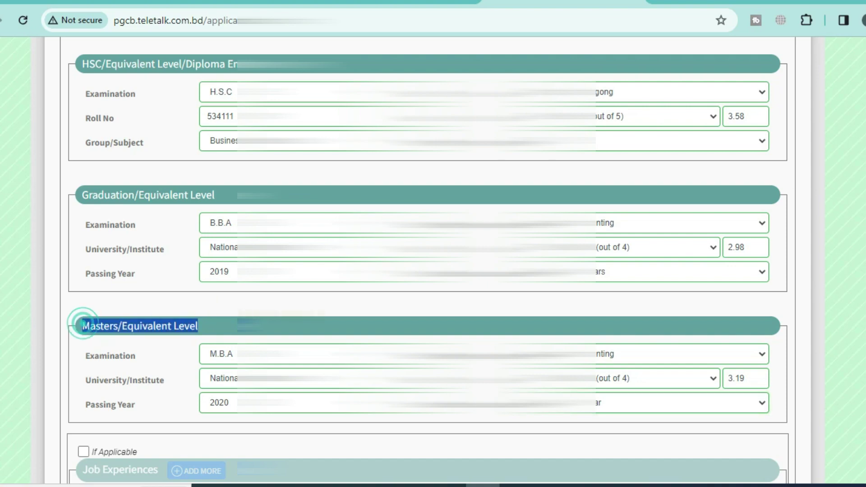
pyautogui.click(596, 403)
pyautogui.press('Down')
pyautogui.press('Down')
pyautogui.press('Down')
pyautogui.press('Down')
pyautogui.press('Down')
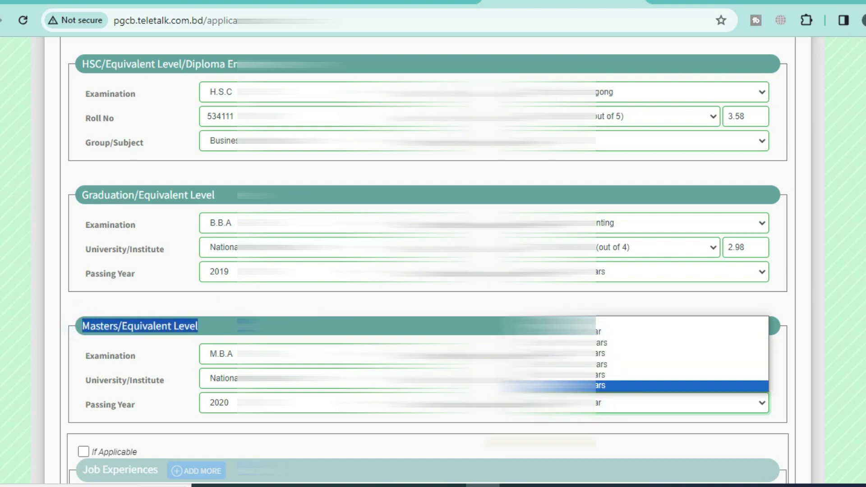
pyautogui.click(539, 436)
pyautogui.scroll(-6, 760, 368)
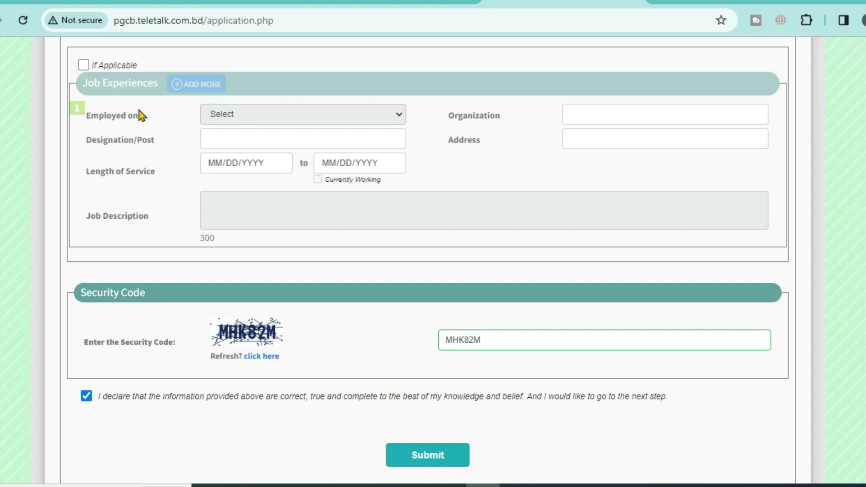
# Step: Tick and then untick 'If Applicable' so job experience stays excluded
pyautogui.click(83, 64)
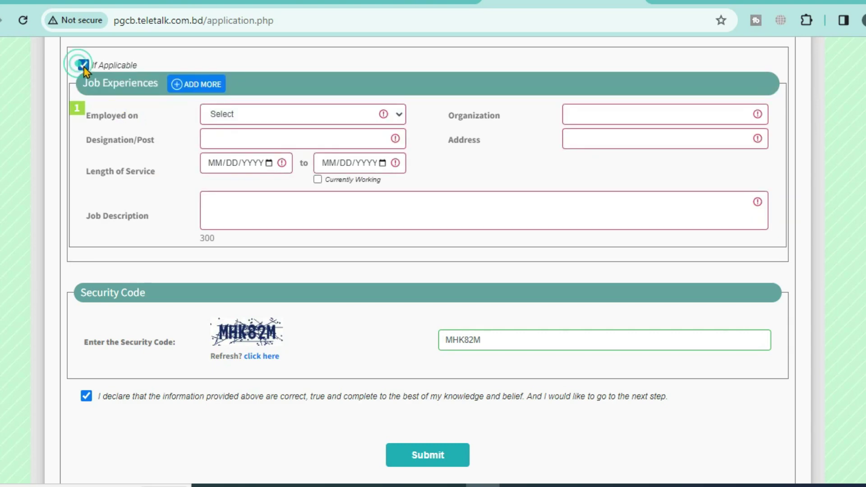
pyautogui.moveTo(81, 85); pyautogui.dragTo(158, 86)
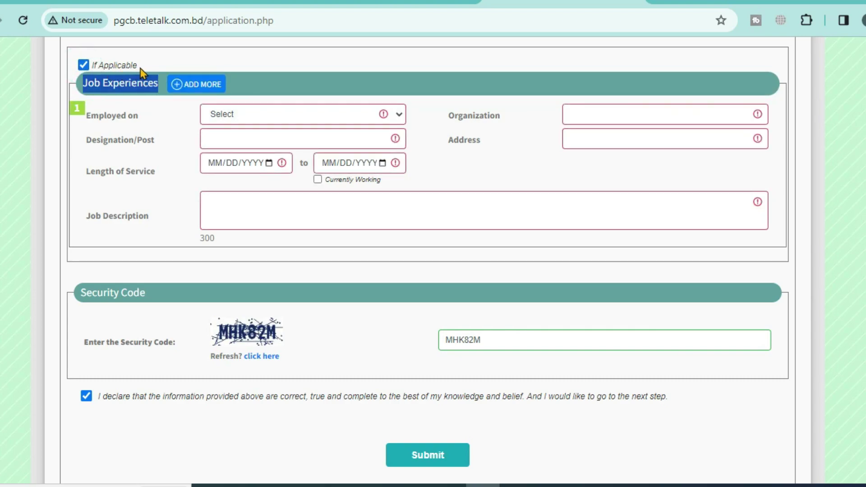
pyautogui.click(78, 64)
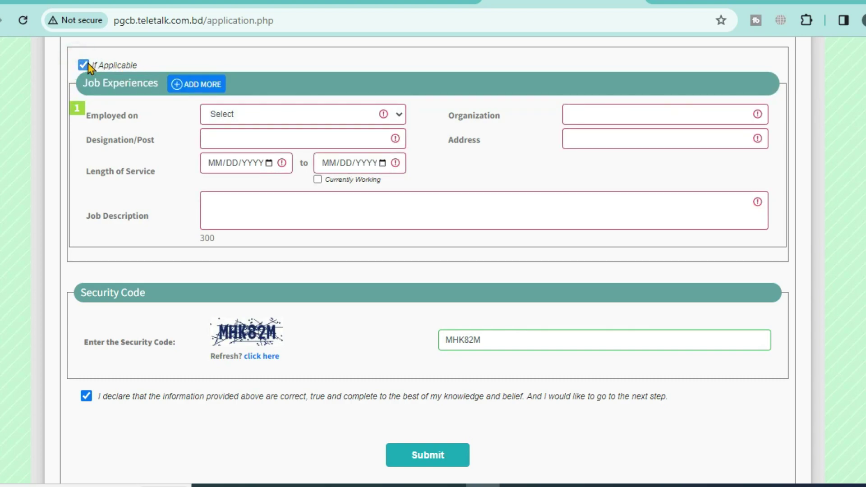
pyautogui.click(88, 64)
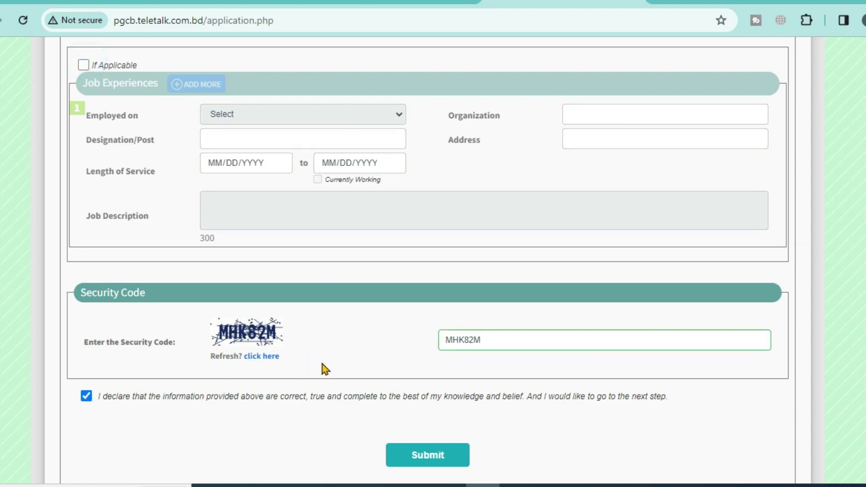
# Step: Check the entered security code, tick the declaration, and submit the form for preview
pyautogui.moveTo(492, 338); pyautogui.dragTo(272, 335)
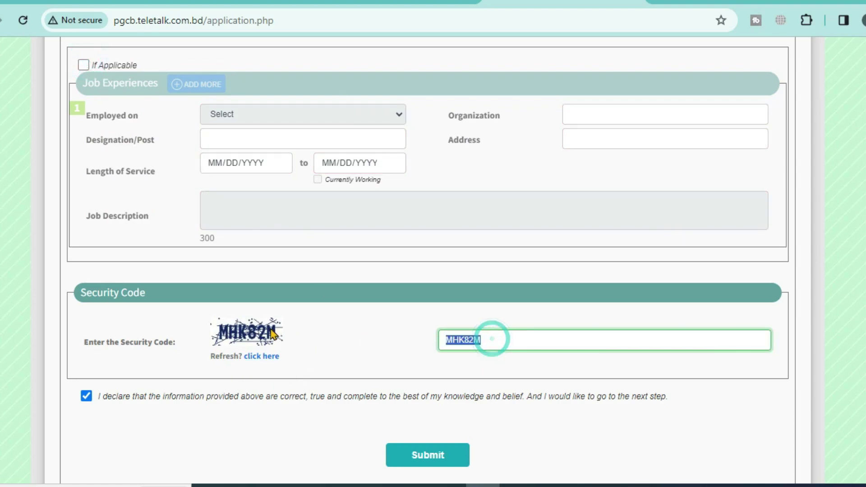
pyautogui.click(340, 340)
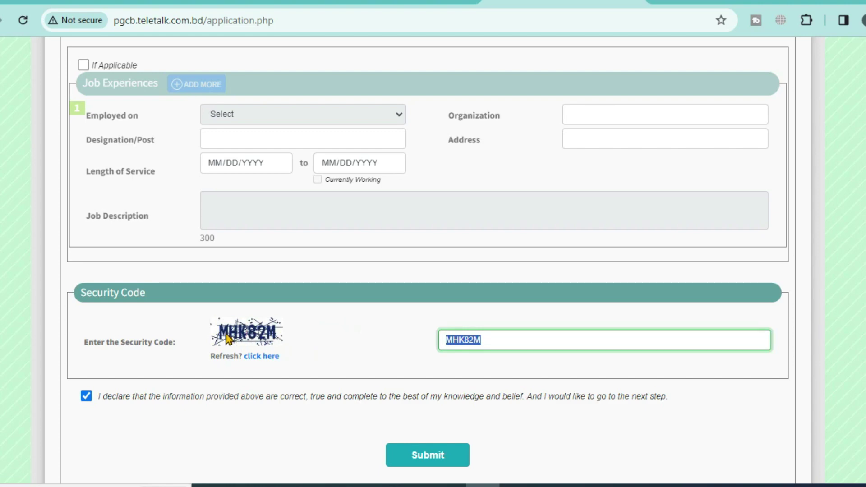
pyautogui.click(521, 341)
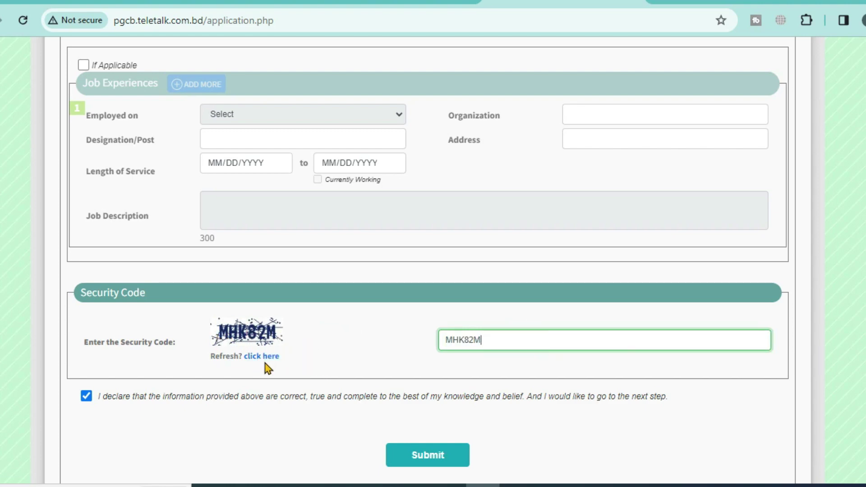
pyautogui.click(87, 396)
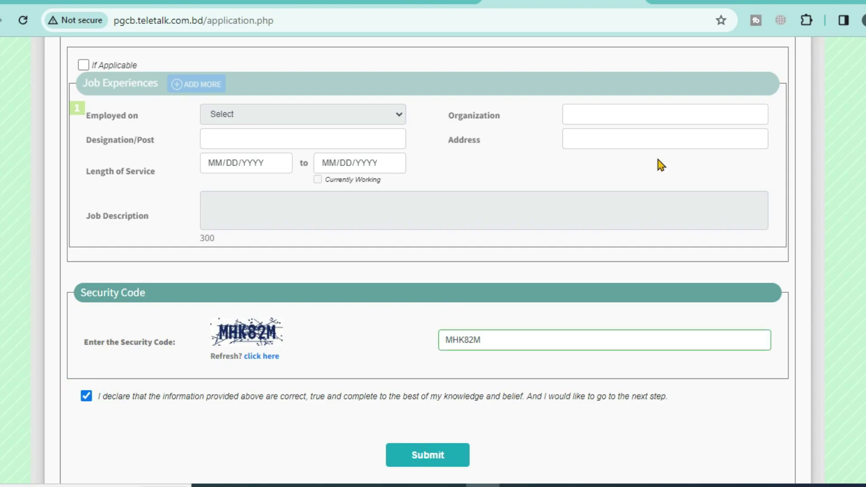
pyautogui.scroll(6, 519, 228)
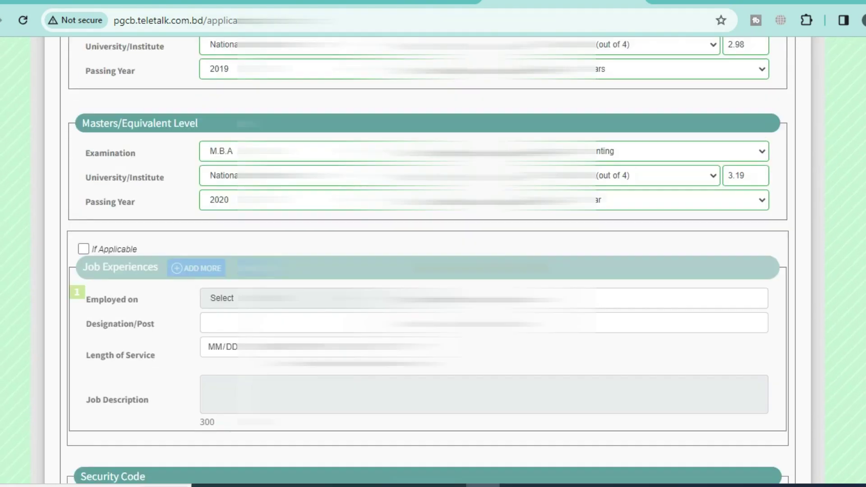
pyautogui.scroll(15, 434, 260)
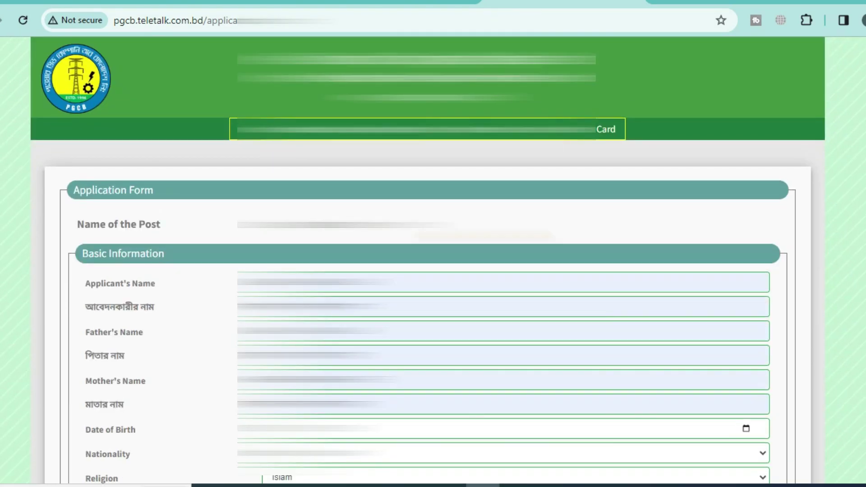
pyautogui.scroll(-20, 428, 261)
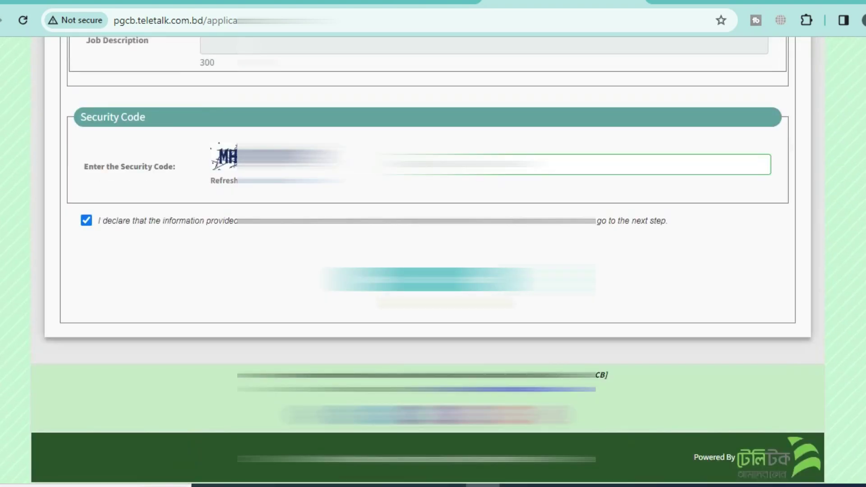
pyautogui.click(428, 279)
pyautogui.scroll(-17, 428, 280)
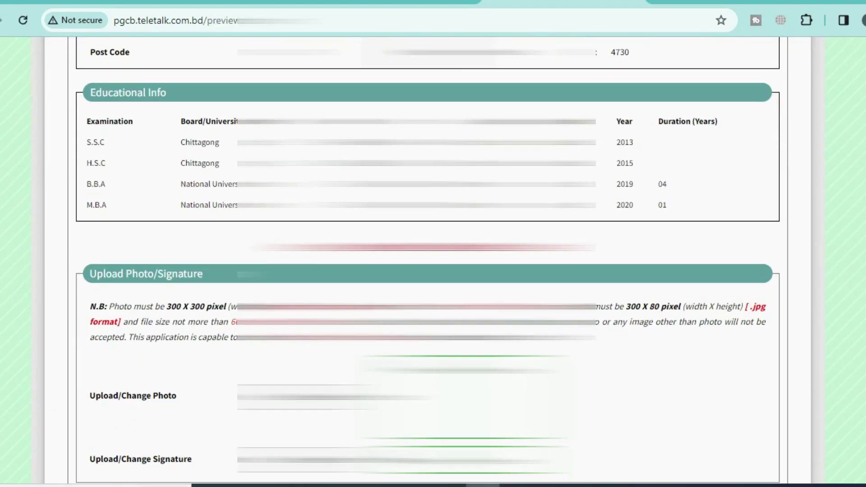
pyautogui.scroll(-3, 433, 260)
pyautogui.scroll(15, 433, 260)
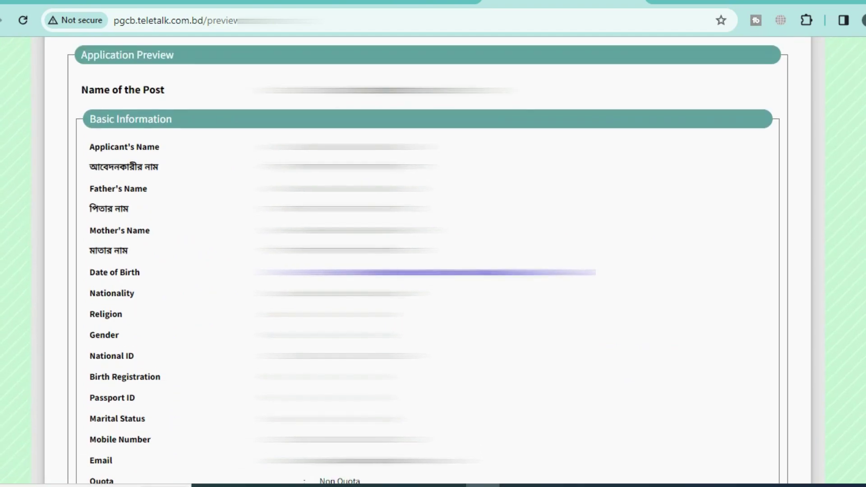
pyautogui.scroll(-15, 433, 260)
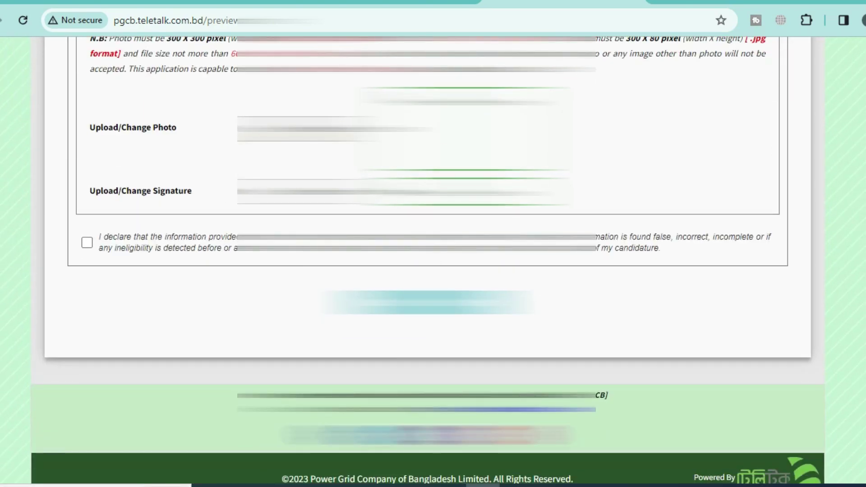
pyautogui.scroll(3, 433, 260)
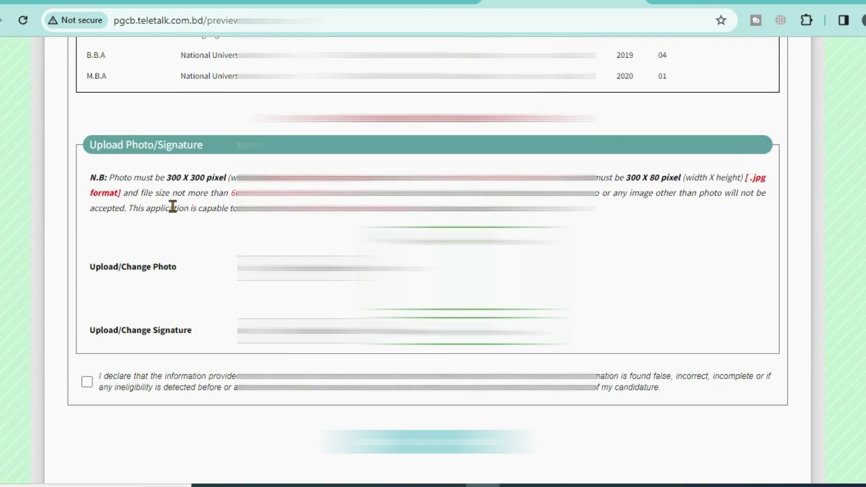
pyautogui.moveTo(112, 178)
pyautogui.mouseDown()
pyautogui.moveTo(548, 179)
pyautogui.moveTo(778, 193)
pyautogui.moveTo(785, 216)
pyautogui.moveTo(751, 254)
pyautogui.mouseUp()
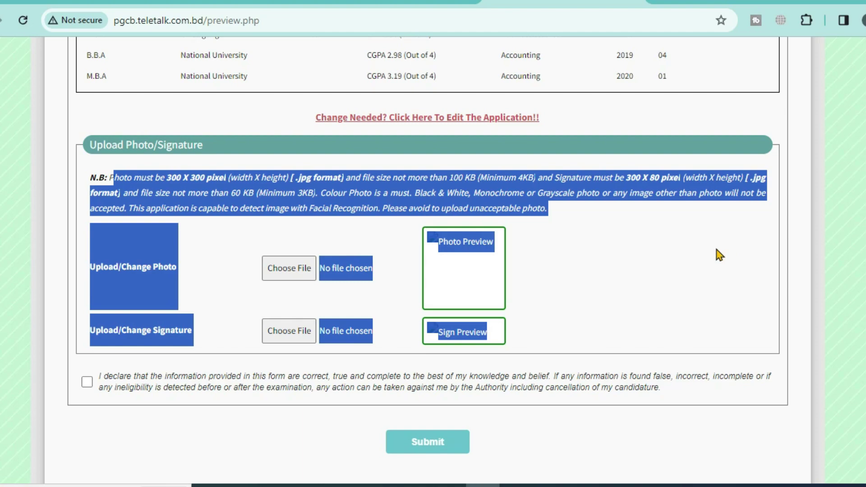
pyautogui.click(691, 249)
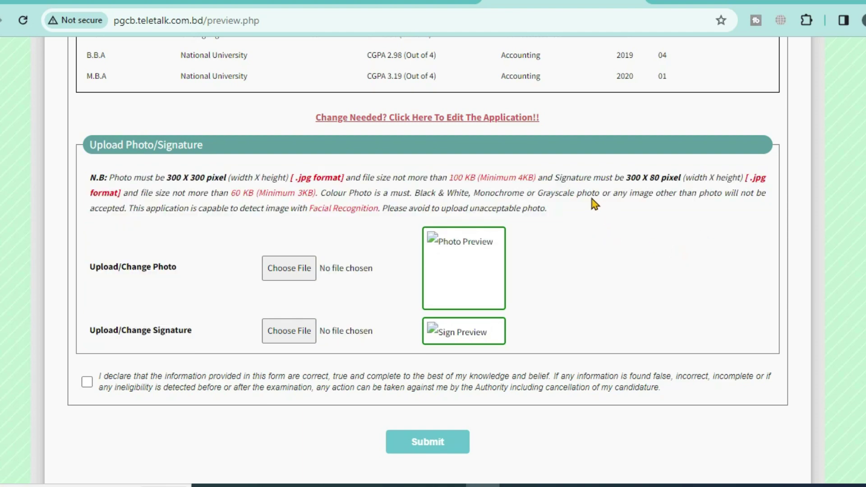
pyautogui.moveTo(153, 180); pyautogui.dragTo(211, 191)
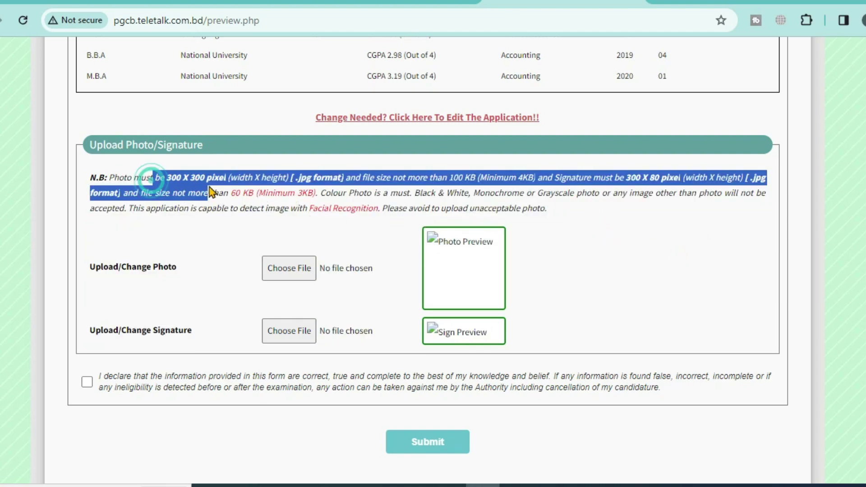
pyautogui.click(205, 190)
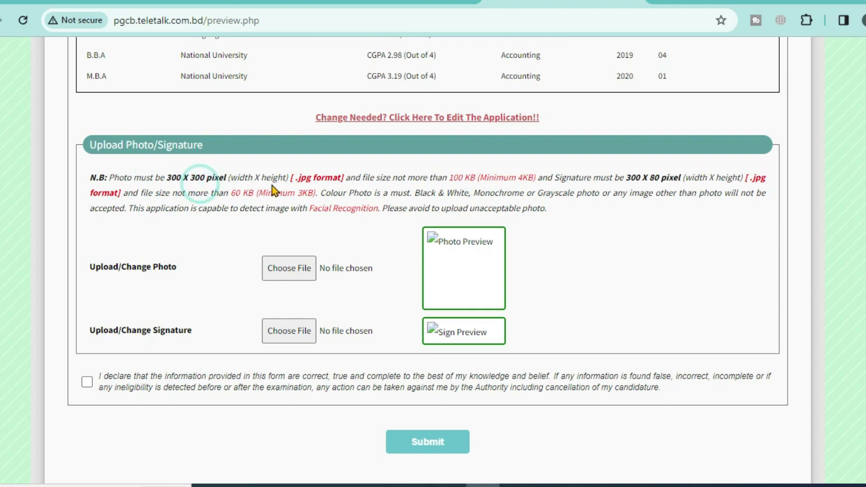
pyautogui.moveTo(605, 177); pyautogui.dragTo(692, 179)
pyautogui.click(672, 255)
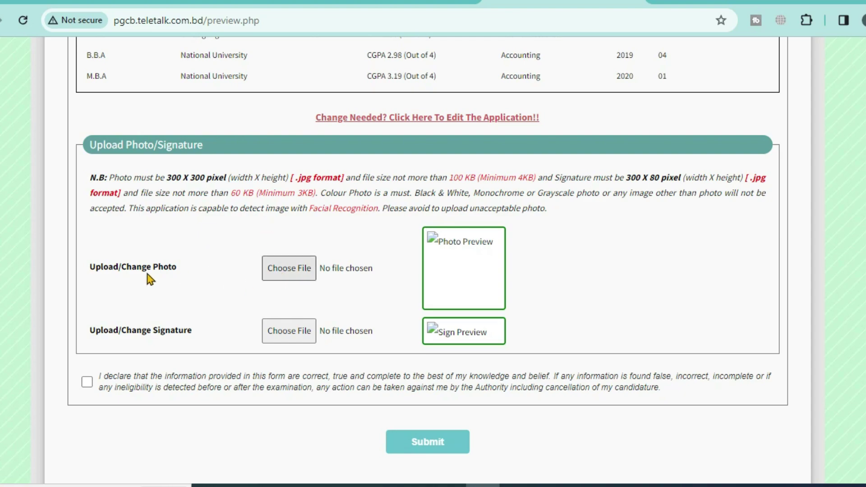
# Step: Attach the photo and signature JPGs from Local Disk (E:), accept the declaration, and submit
pyautogui.click(296, 267)
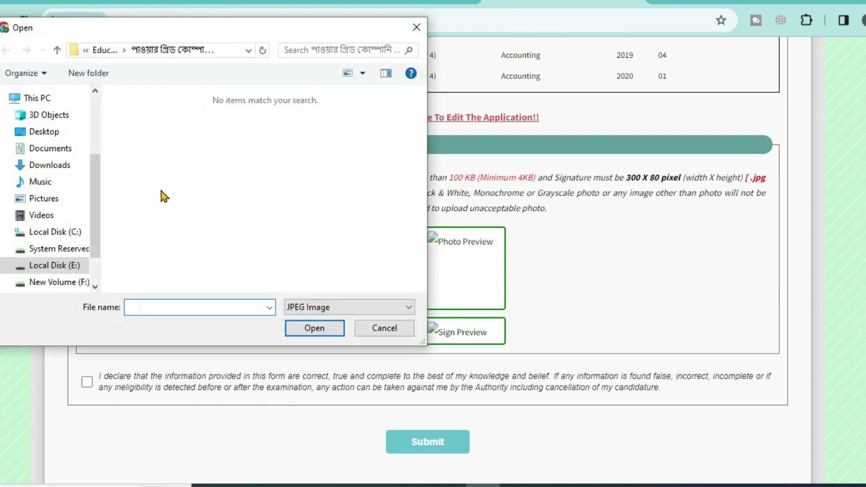
pyautogui.scroll(-1, 68, 236)
pyautogui.click(61, 228)
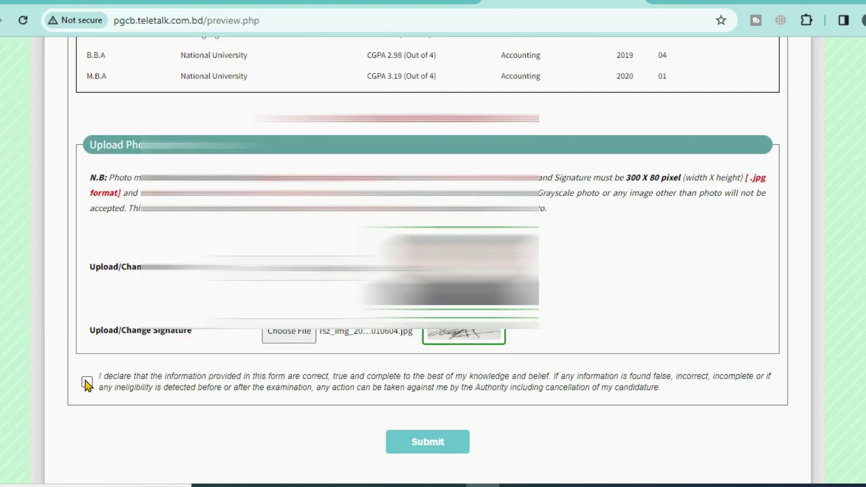
pyautogui.click(87, 382)
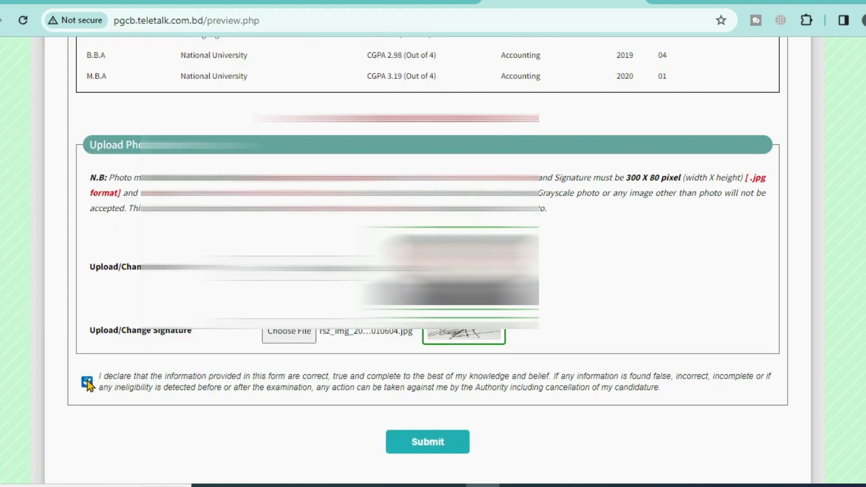
pyautogui.click(424, 443)
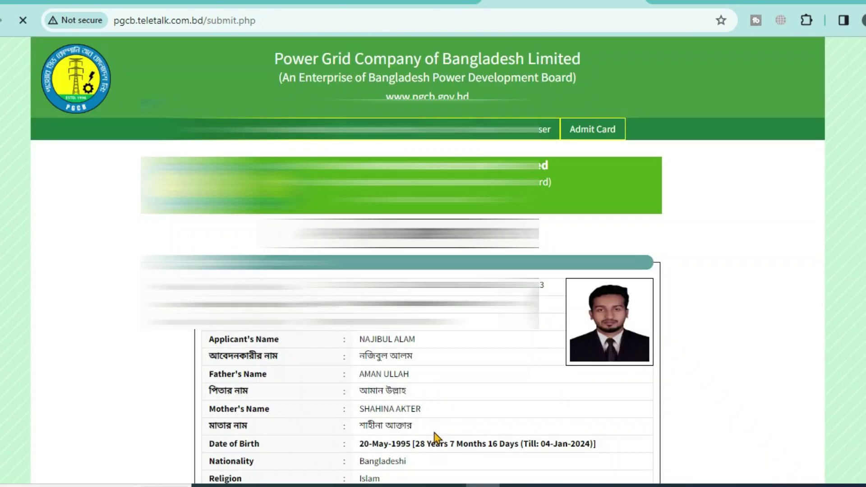
# Step: Zoom the submitted page to 150% and highlight the User ID payment sentence
pyautogui.scroll(-8, 544, 200)
pyautogui.scroll(11, 544, 200)
pyautogui.scroll(-17, 544, 217)
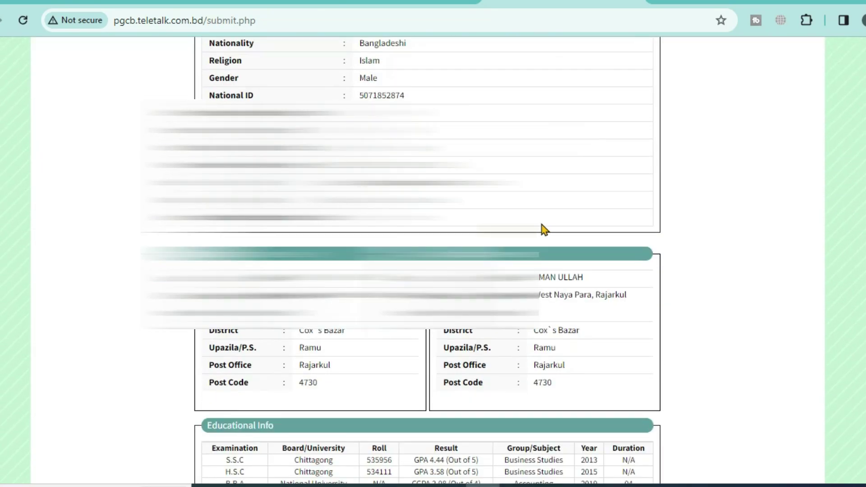
pyautogui.scroll(-2, 402, 262)
pyautogui.hotkey('ctrl', '+')
pyautogui.hotkey('ctrl', '+')
pyautogui.hotkey('ctrl', '+')
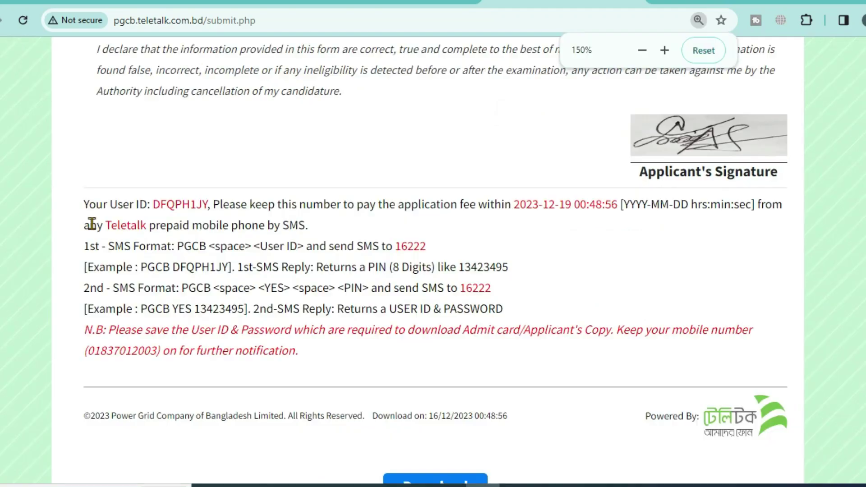
pyautogui.moveTo(80, 203); pyautogui.dragTo(308, 226)
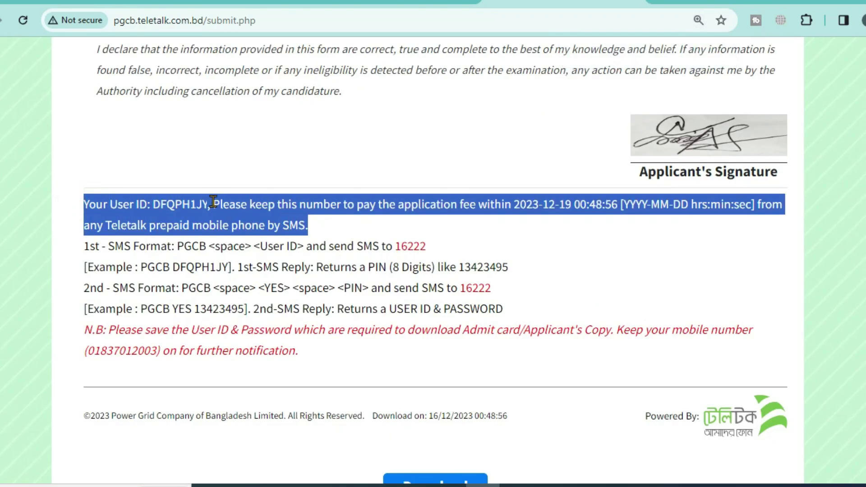
pyautogui.moveTo(212, 198)
pyautogui.mouseDown()
pyautogui.moveTo(140, 208)
pyautogui.moveTo(208, 208)
pyautogui.mouseUp()
pyautogui.click(159, 256)
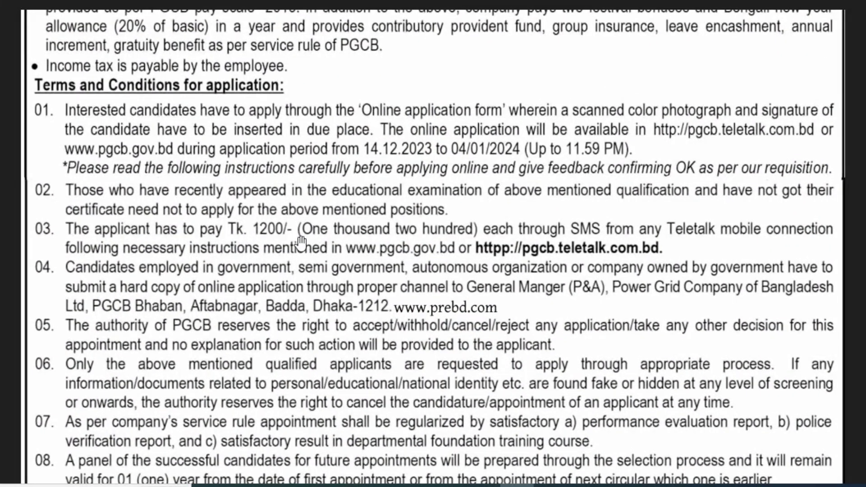
pyautogui.scroll(5, 270, 235)
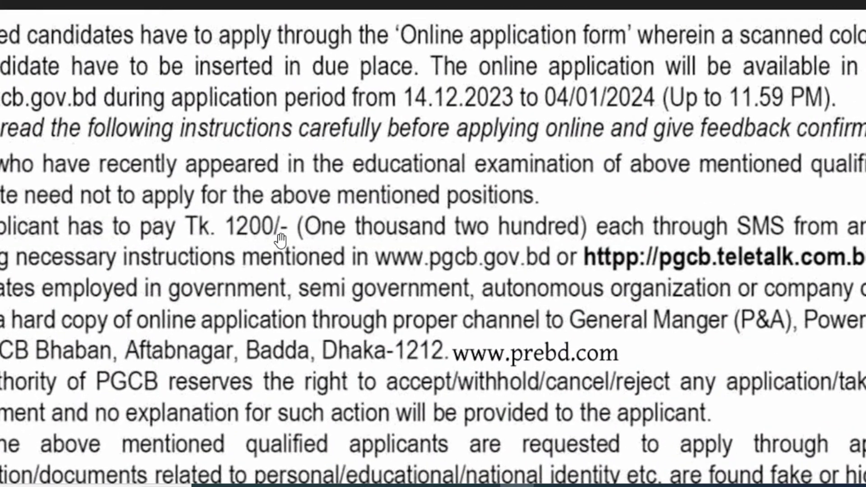
pyautogui.scroll(-6, 311, 240)
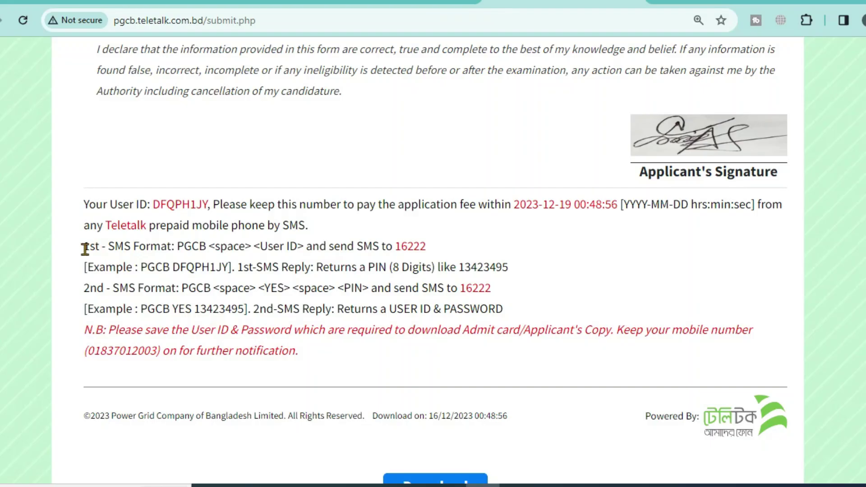
pyautogui.moveTo(83, 247); pyautogui.dragTo(413, 246)
pyautogui.click(198, 292)
# Step: Highlight and read the User ID and SMS fee-payment instructions through PASSWORD
pyautogui.moveTo(83, 200); pyautogui.dragTo(424, 244)
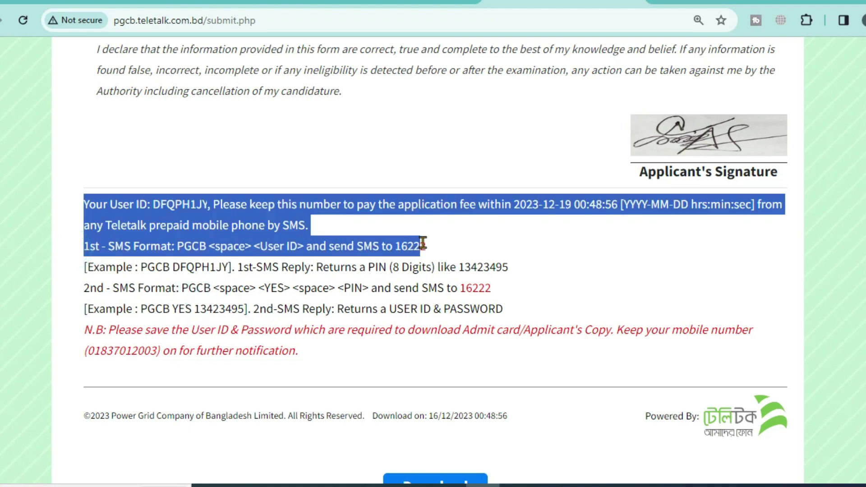
pyautogui.click(396, 267)
pyautogui.moveTo(79, 286); pyautogui.dragTo(482, 281)
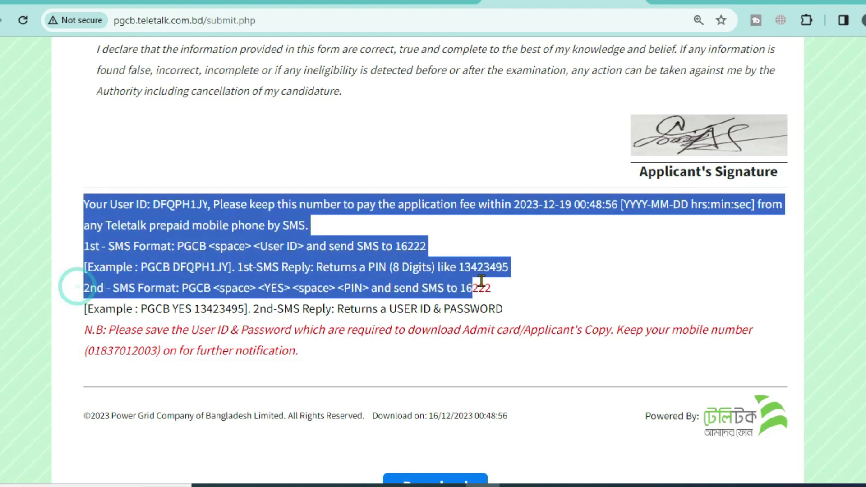
pyautogui.click(416, 324)
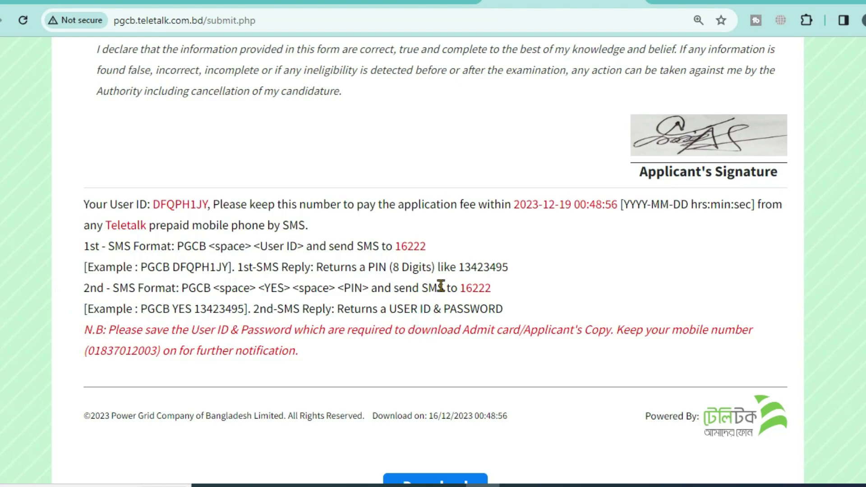
pyautogui.moveTo(548, 311); pyautogui.dragTo(76, 243)
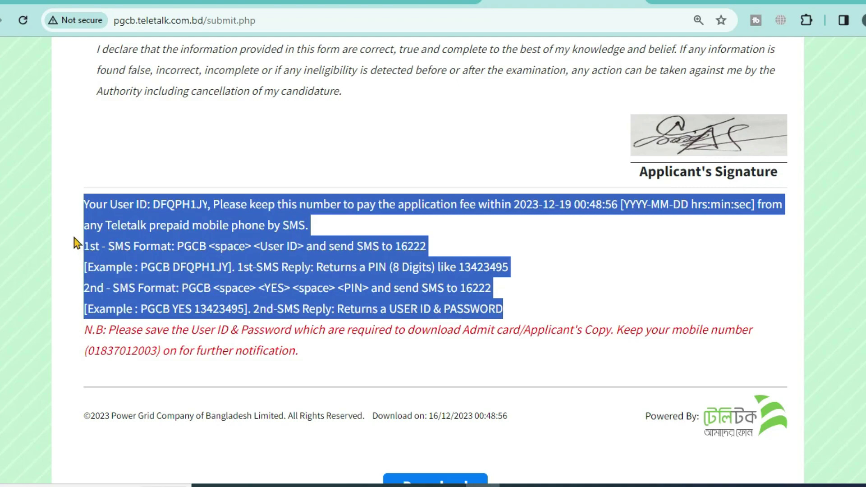
pyautogui.moveTo(488, 169); pyautogui.dragTo(508, 264)
pyautogui.click(563, 278)
# Step: Scroll the Applicant's Copy to the footer download text, then switch to the YouTube tab
pyautogui.scroll(7, 566, 273)
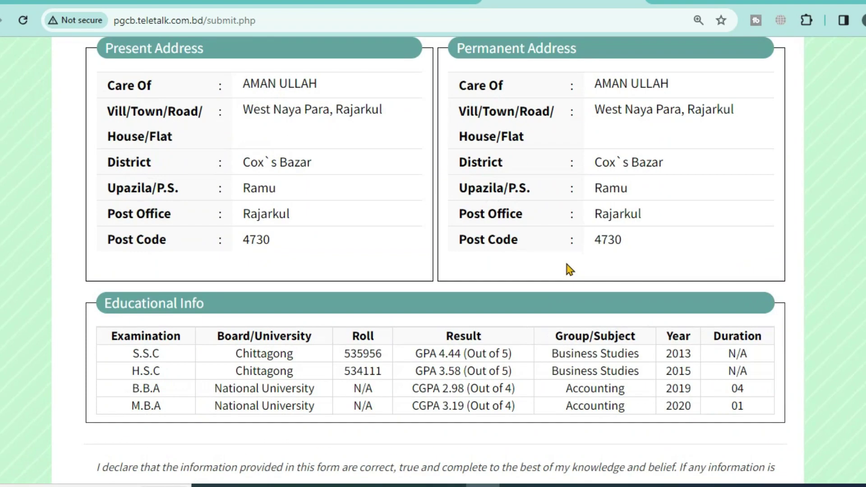
pyautogui.scroll(10, 555, 264)
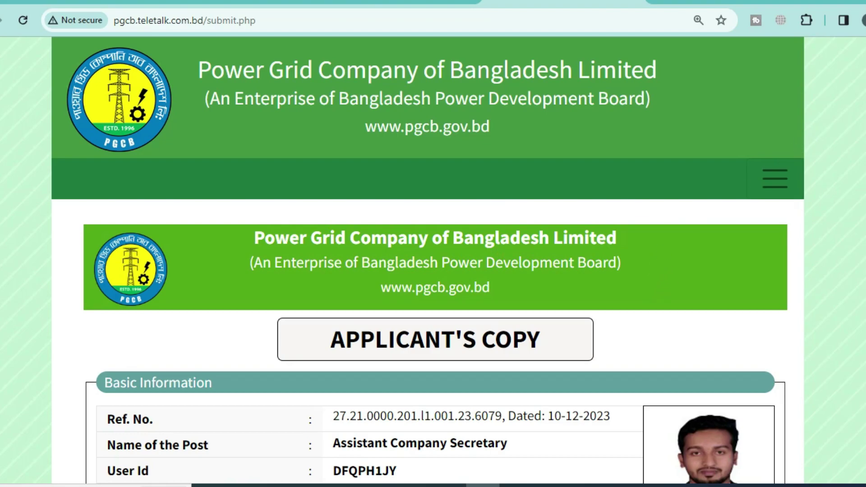
pyautogui.scroll(-18, 434, 262)
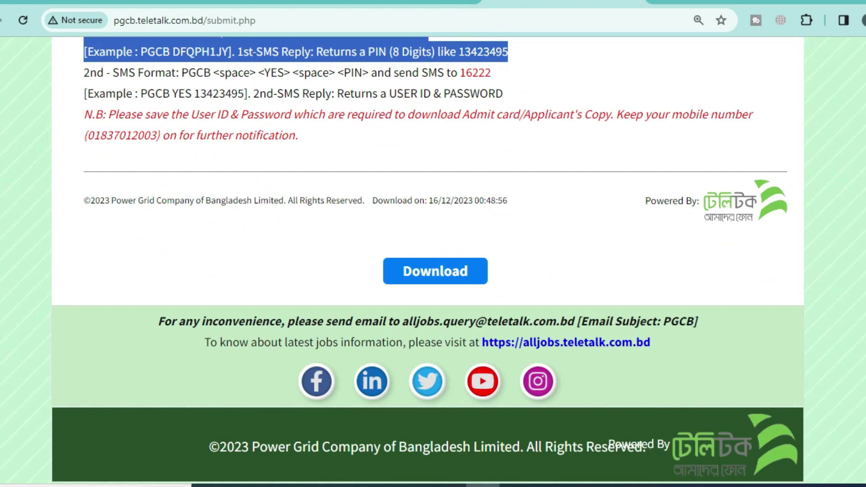
pyautogui.click(579, 269)
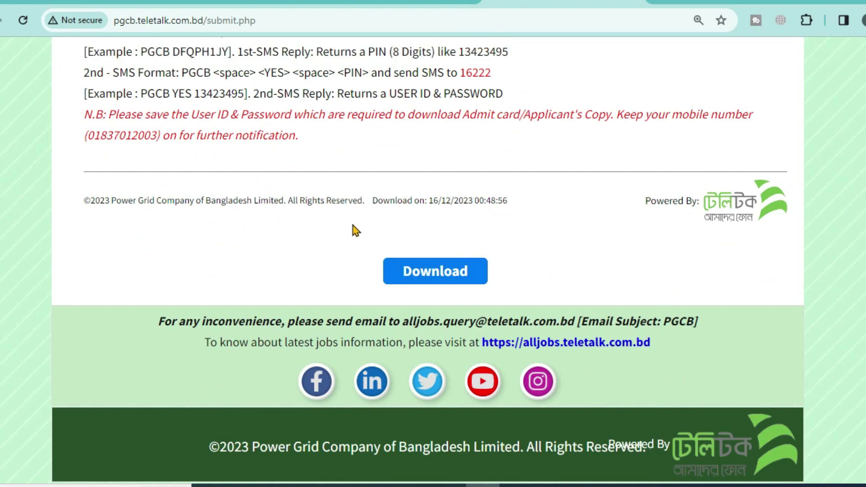
pyautogui.moveTo(266, 172); pyautogui.dragTo(534, 263)
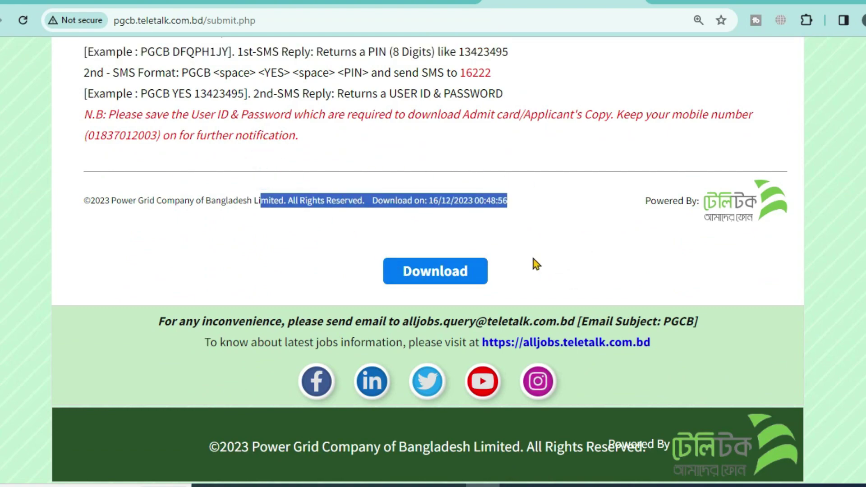
pyautogui.click(527, 267)
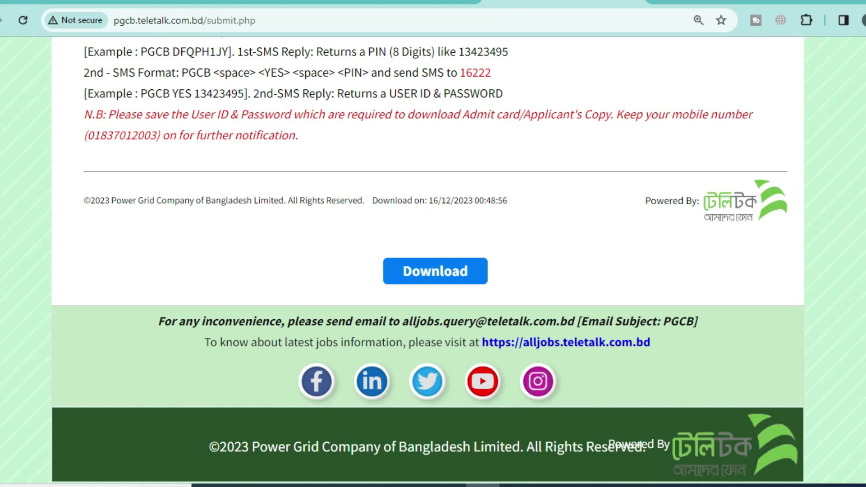
pyautogui.click(72, 1)
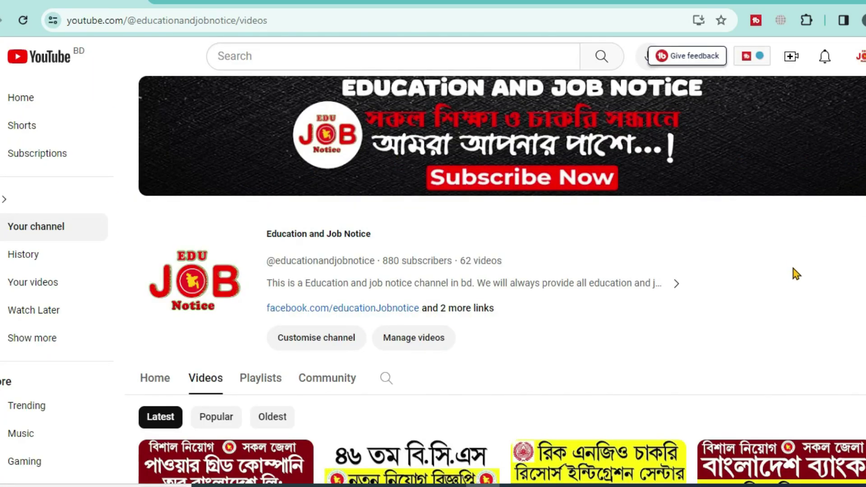